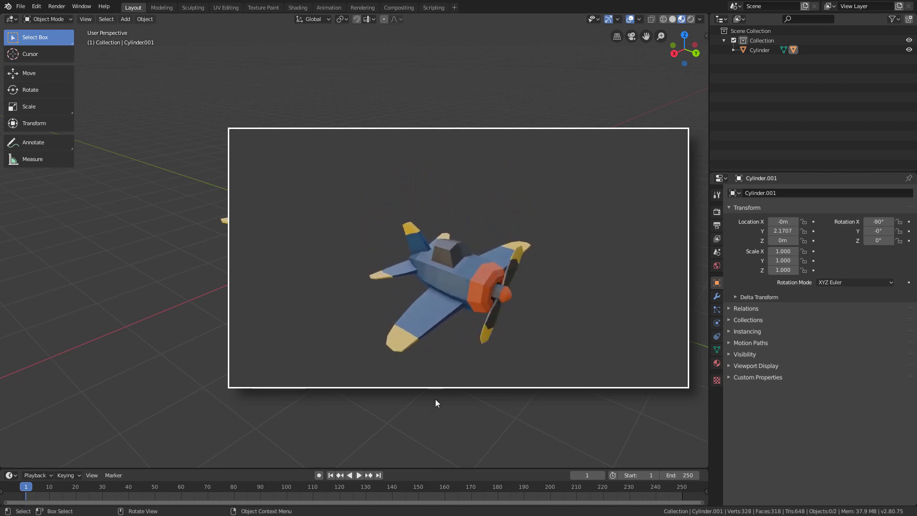
# Step: Enlarge the timeline area and set the animation's end frame to 240
pyautogui.moveTo(437, 467); pyautogui.dragTo(436, 458)
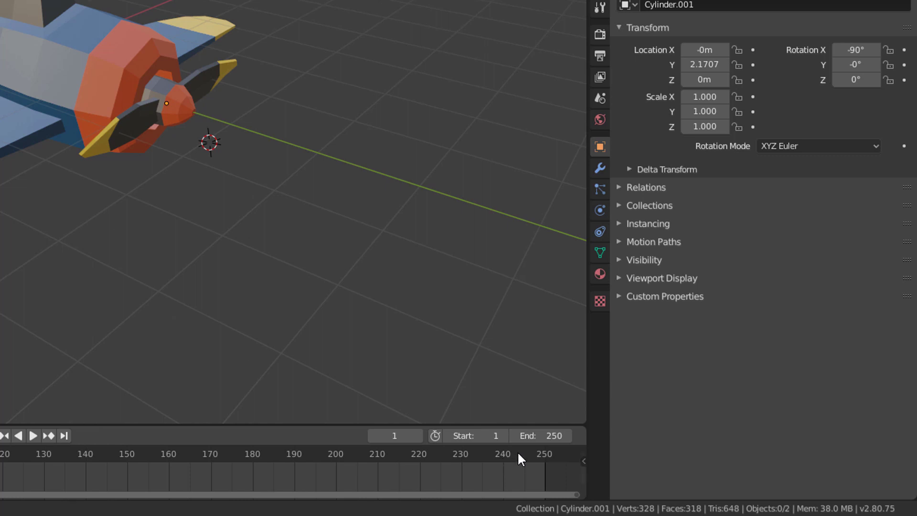
pyautogui.click(550, 437)
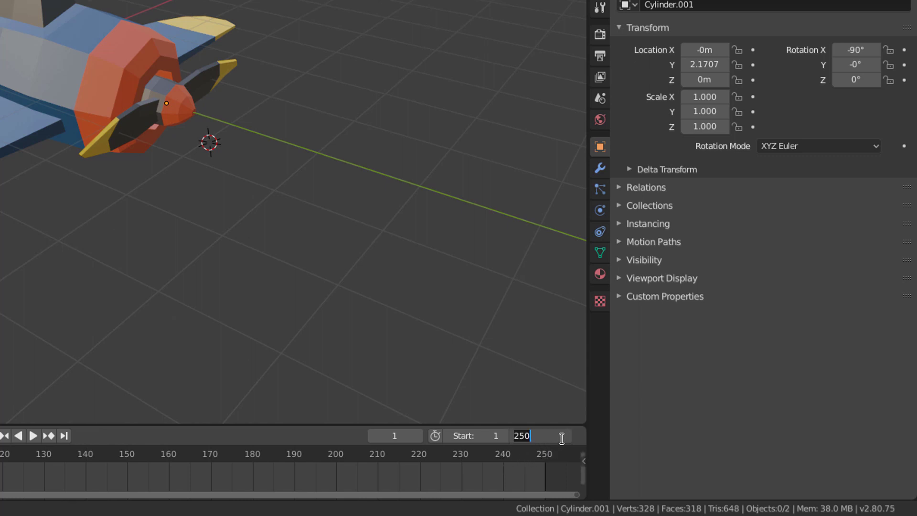
pyautogui.write('240')
pyautogui.press('Return')
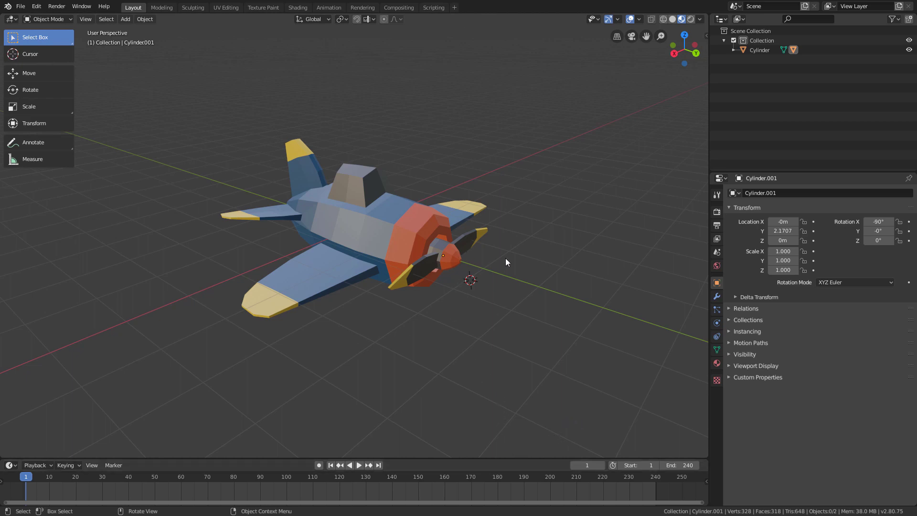
# Step: Insert a rotation keyframe for the plane's propeller at frame 1
pyautogui.moveTo(496, 289)
pyautogui.mouseDown(button='middle')
pyautogui.moveTo(531, 294)
pyautogui.moveTo(503, 291)
pyautogui.mouseUp(button='middle')
pyautogui.scroll(2, 495, 289)
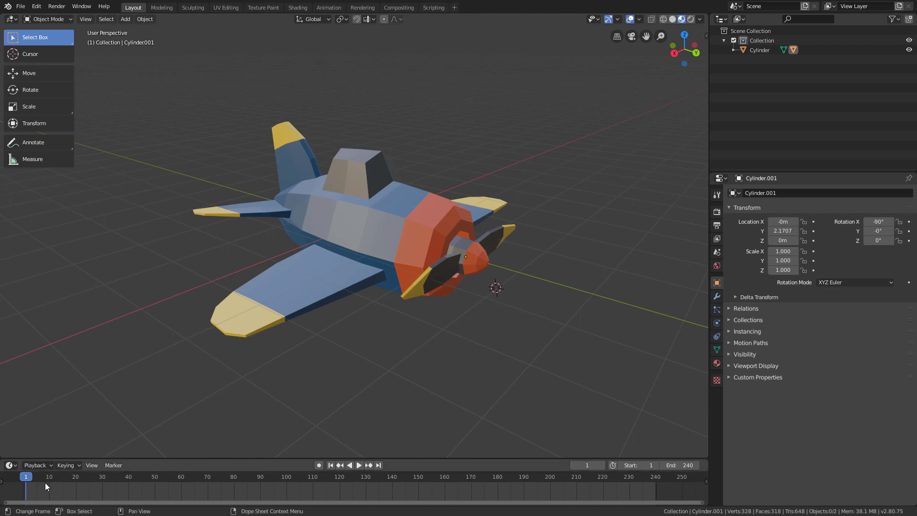
pyautogui.moveTo(26, 482); pyautogui.dragTo(37, 483, button='middle')
pyautogui.keyDown('ctrl'); pyautogui.hscroll(1, 81, 492); pyautogui.keyUp('ctrl')
pyautogui.click(472, 267)
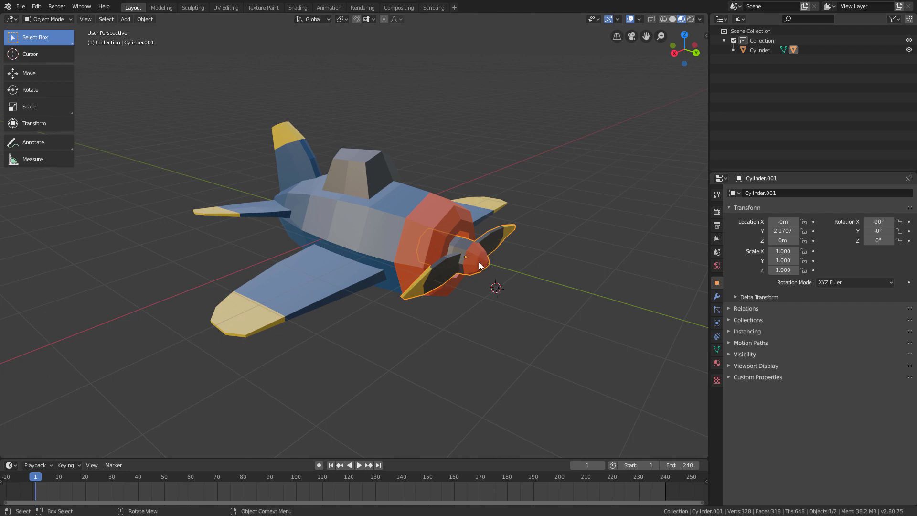
pyautogui.moveTo(520, 251); pyautogui.dragTo(521, 256, button='middle')
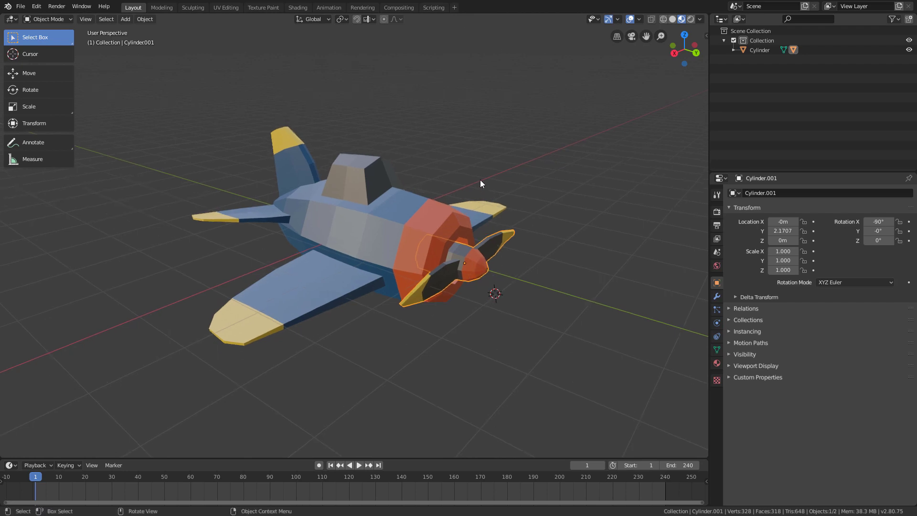
pyautogui.press('i')
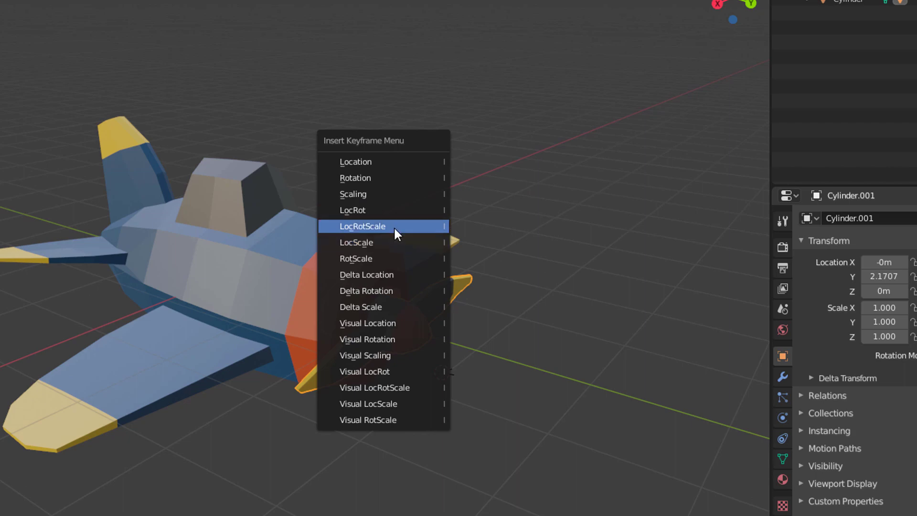
pyautogui.click(397, 178)
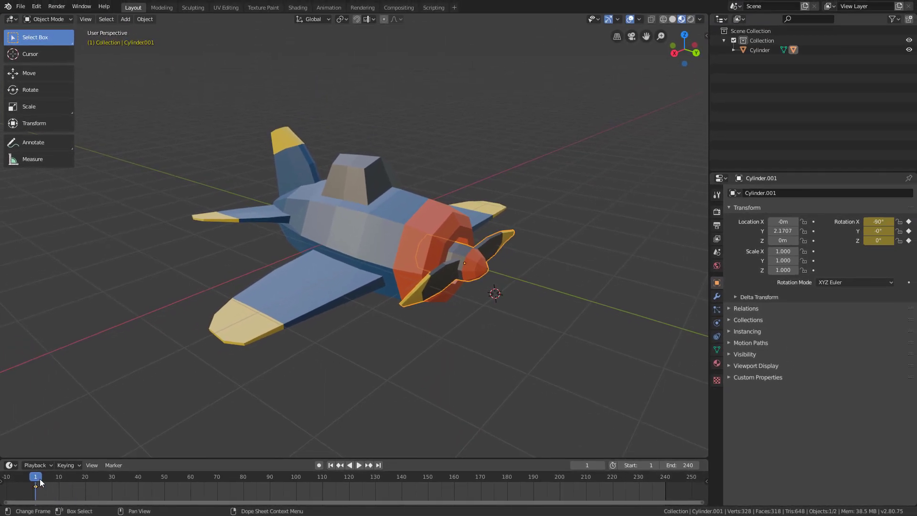
# Step: Play the timeline and bring the playhead to frame 240
pyautogui.press('space')
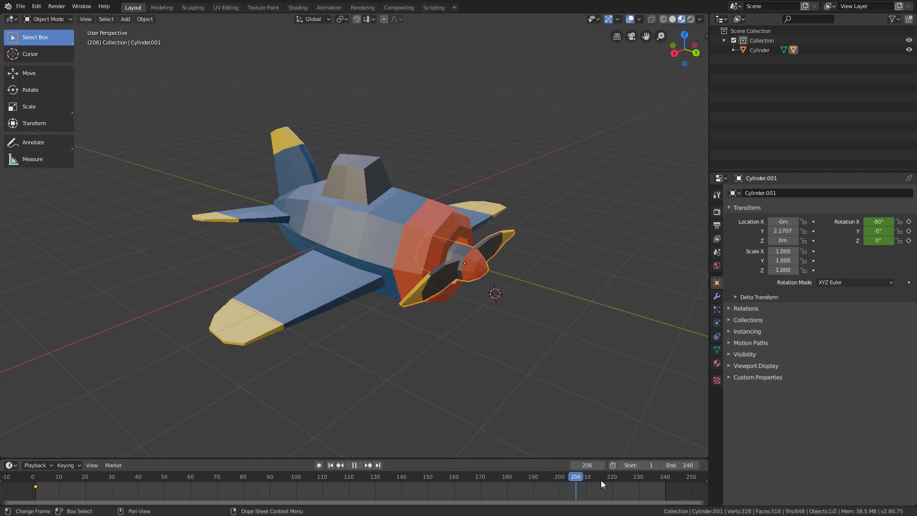
pyautogui.press('space')
pyautogui.moveTo(492, 268); pyautogui.dragTo(446, 329, button='middle')
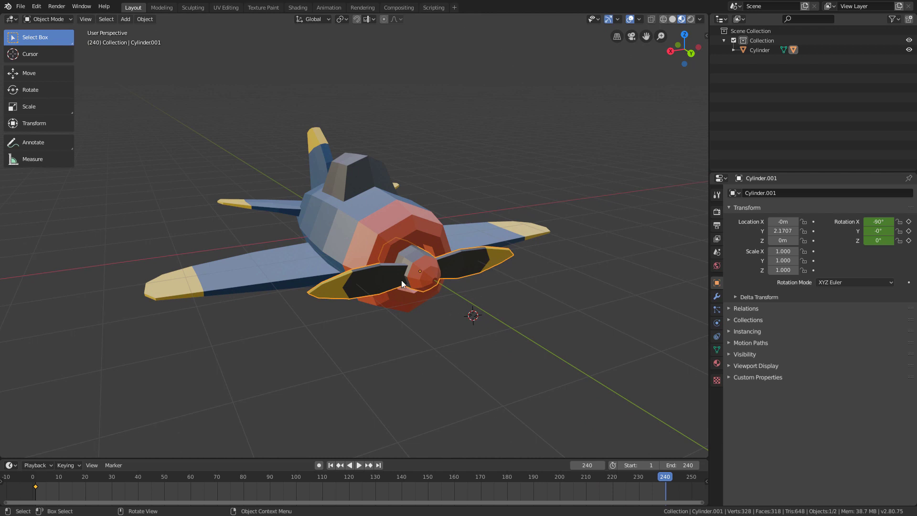
pyautogui.moveTo(409, 290); pyautogui.dragTo(435, 297, button='middle')
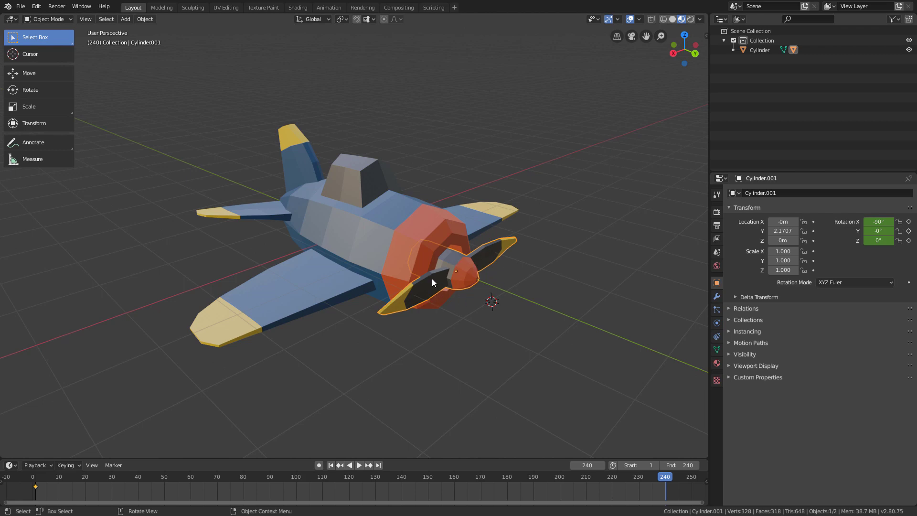
pyautogui.moveTo(486, 269); pyautogui.dragTo(487, 267, button='middle')
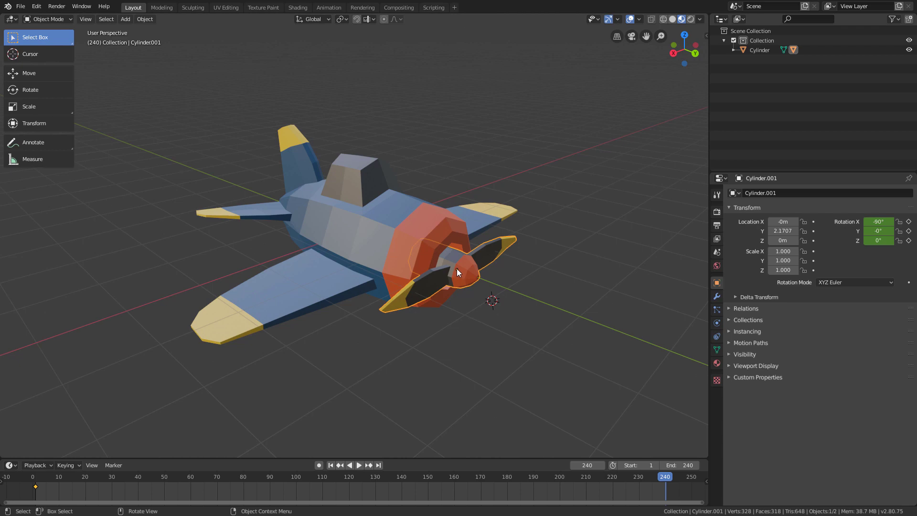
pyautogui.moveTo(466, 279)
pyautogui.mouseDown(button='middle')
pyautogui.moveTo(449, 279)
pyautogui.moveTo(459, 279)
pyautogui.mouseUp(button='middle')
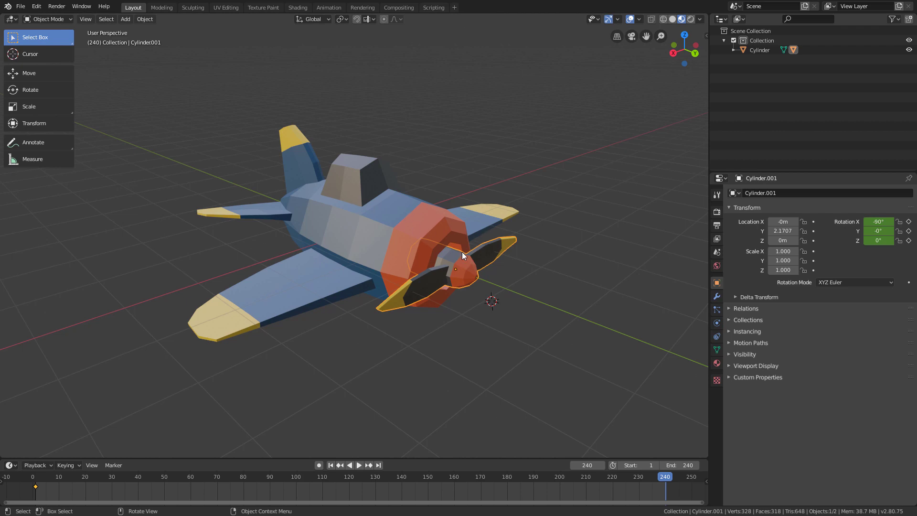
pyautogui.click(50, 88)
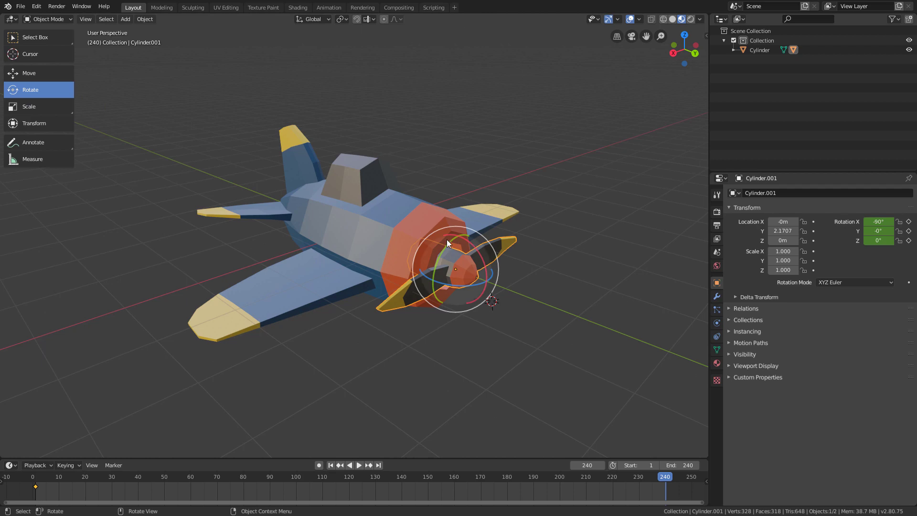
pyautogui.moveTo(446, 239); pyautogui.dragTo(445, 214)
pyautogui.press('Escape')
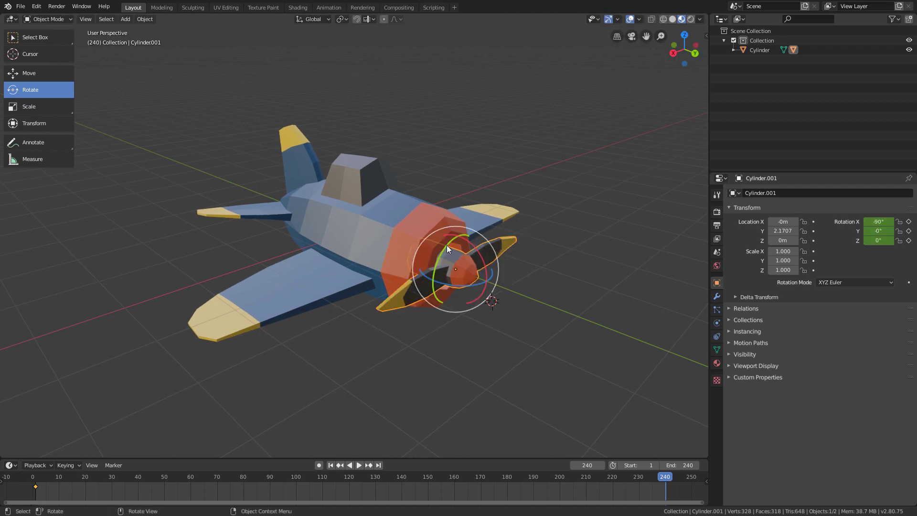
pyautogui.moveTo(446, 245); pyautogui.dragTo(431, 222)
pyautogui.rightClick(432, 222)
pyautogui.moveTo(502, 186); pyautogui.dragTo(324, 145, button='middle')
pyautogui.click(59, 39)
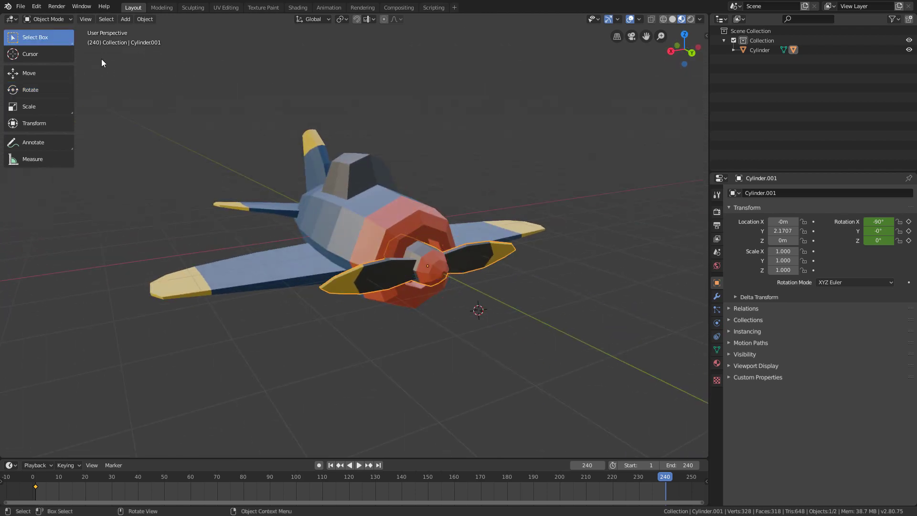
# Step: Show the propeller's location, rotation and scale values in the viewport sidebar
pyautogui.moveTo(321, 187); pyautogui.dragTo(343, 196, button='middle')
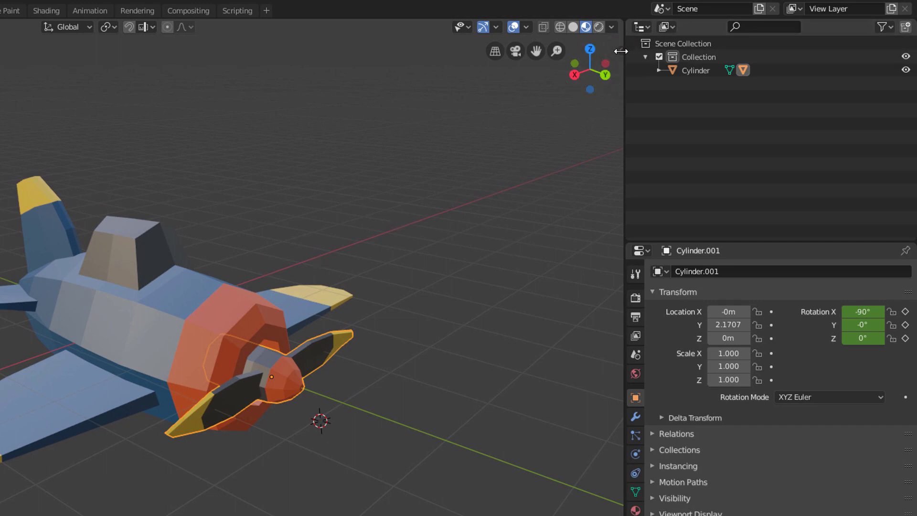
pyautogui.press('n')
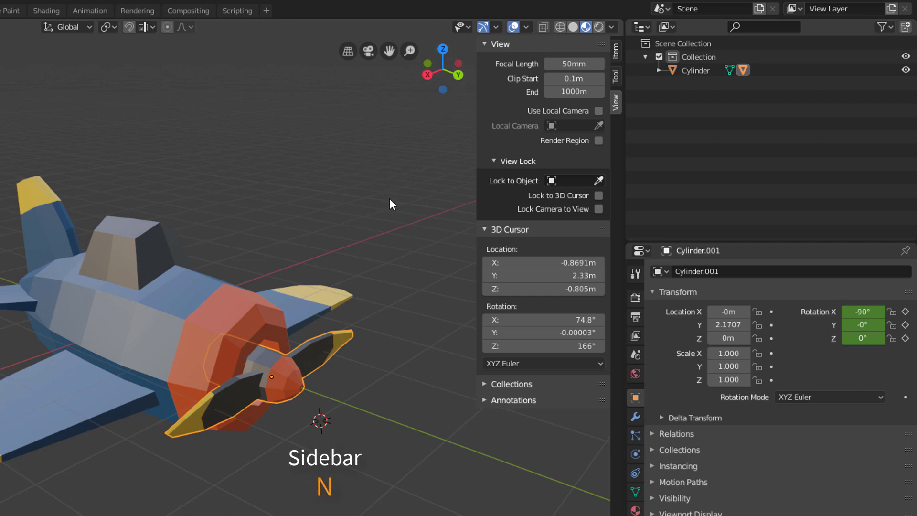
pyautogui.press('n')
pyautogui.press('n')
pyautogui.press('n')
pyautogui.press('n')
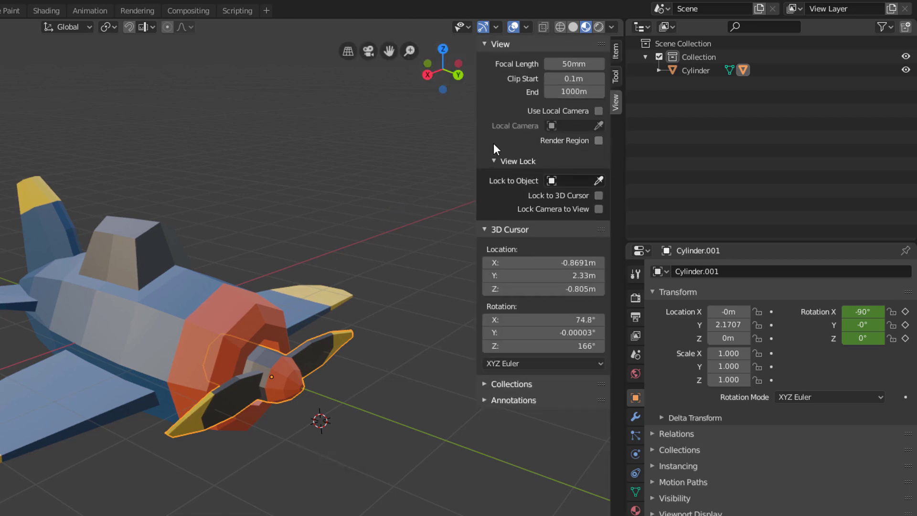
pyautogui.press('n')
pyautogui.press('n')
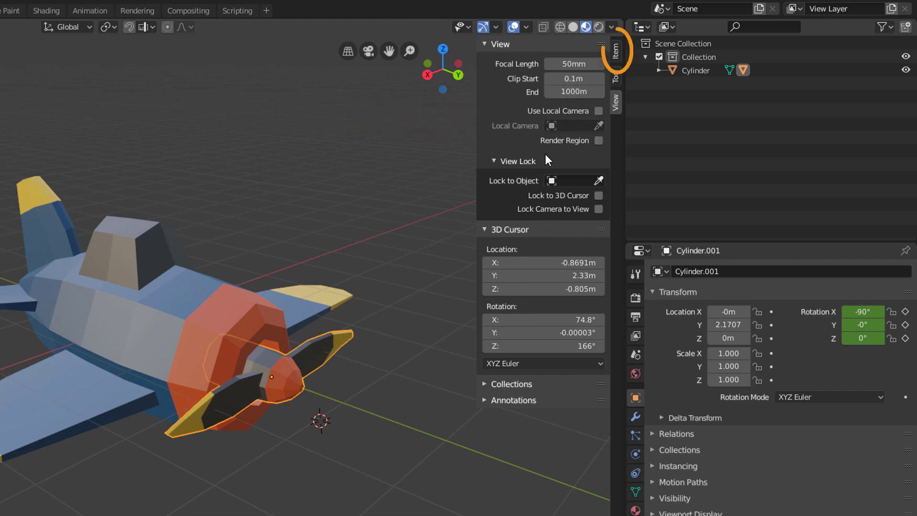
pyautogui.click(615, 57)
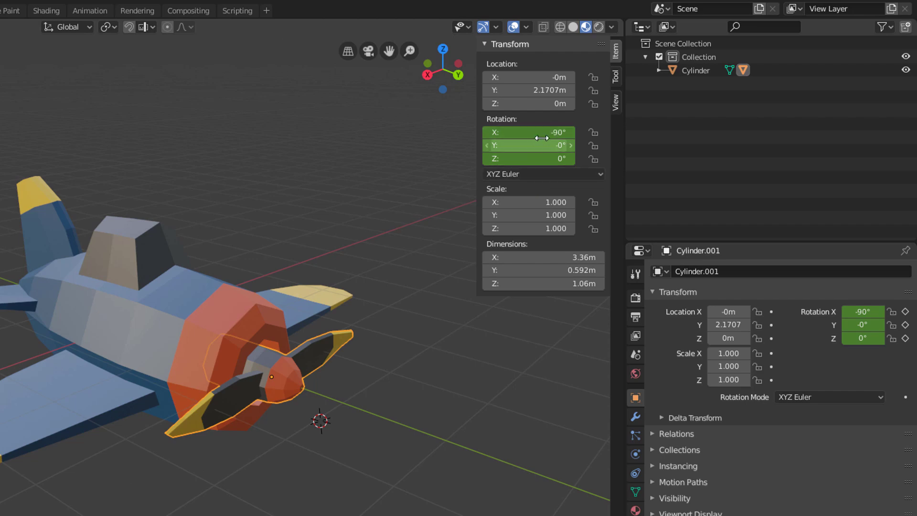
# Step: Try out rotating the propeller about its Y axis and reset the Y rotation to 0°
pyautogui.moveTo(525, 131)
pyautogui.mouseDown()
pyautogui.moveTo(549, 132)
pyautogui.moveTo(526, 132)
pyautogui.moveTo(542, 145)
pyautogui.moveTo(526, 144)
pyautogui.moveTo(549, 159)
pyautogui.moveTo(501, 144)
pyautogui.moveTo(549, 145)
pyautogui.moveTo(492, 145)
pyautogui.moveTo(528, 145)
pyautogui.mouseUp()
pyautogui.click(529, 144)
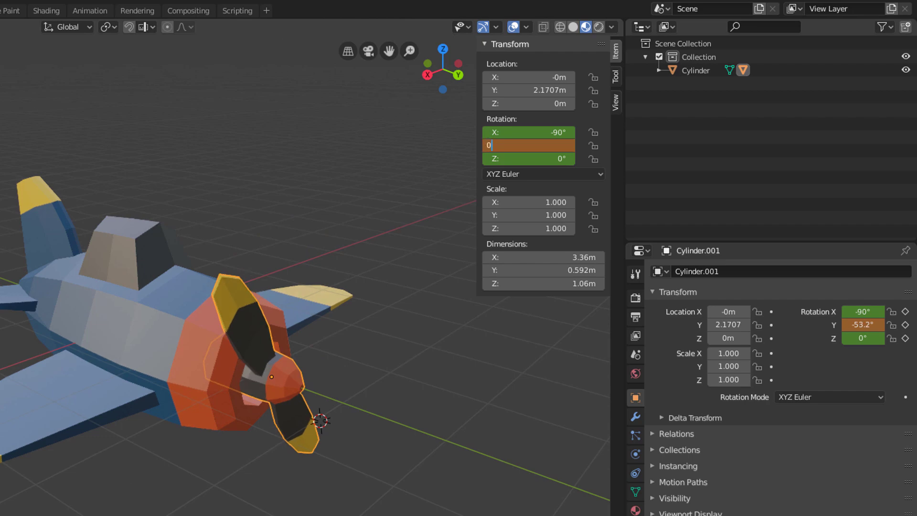
pyautogui.write('0')
pyautogui.press('Return')
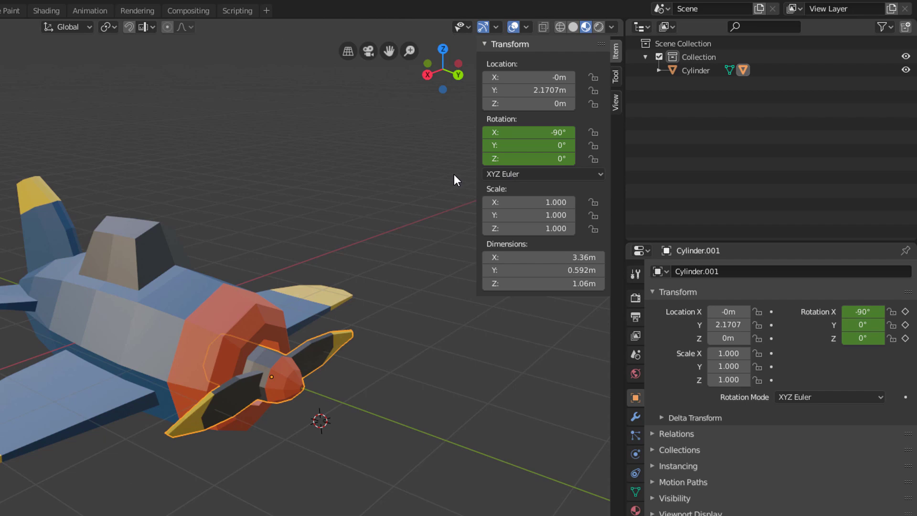
# Step: Set the propeller's Y rotation to 18000° and insert a rotation keyframe at frame 240
pyautogui.click(549, 146)
pyautogui.press('Return')
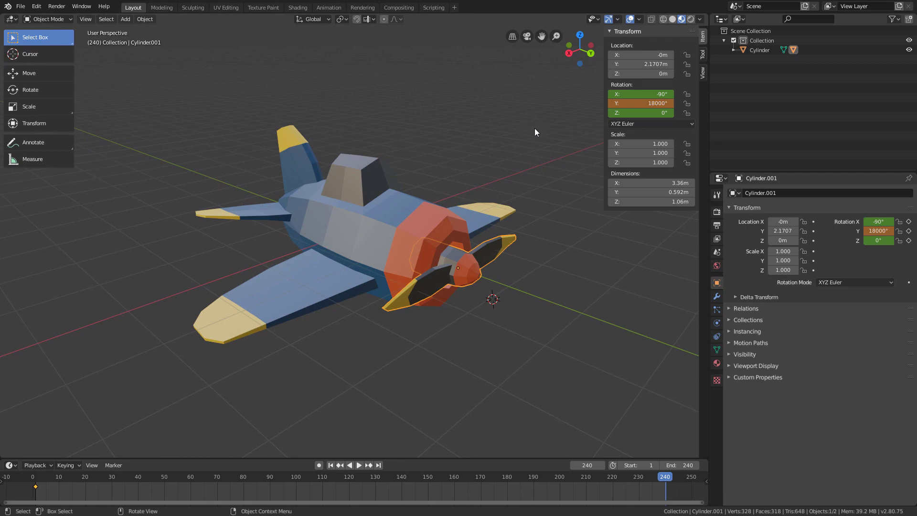
pyautogui.press('i')
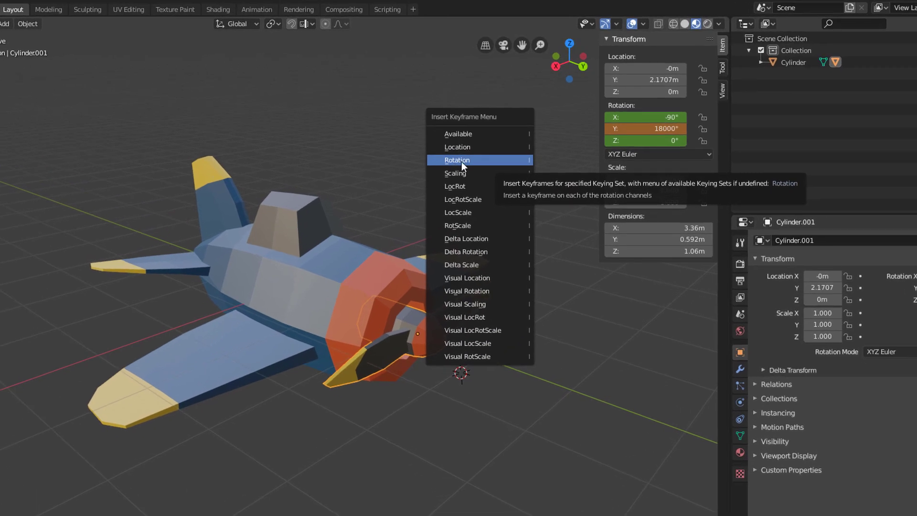
pyautogui.click(481, 160)
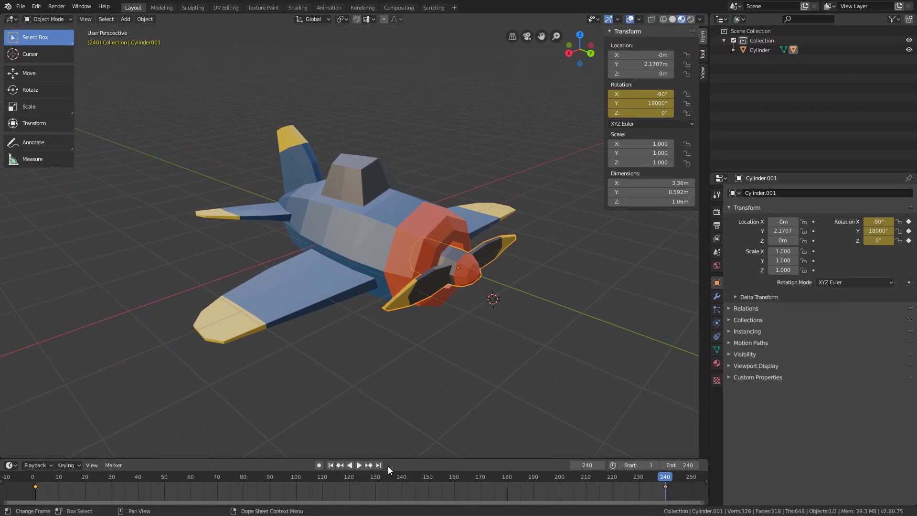
# Step: Play back the animation with the viewport sidebar hidden to check the propeller's spin, and stop playback
pyautogui.click(360, 464)
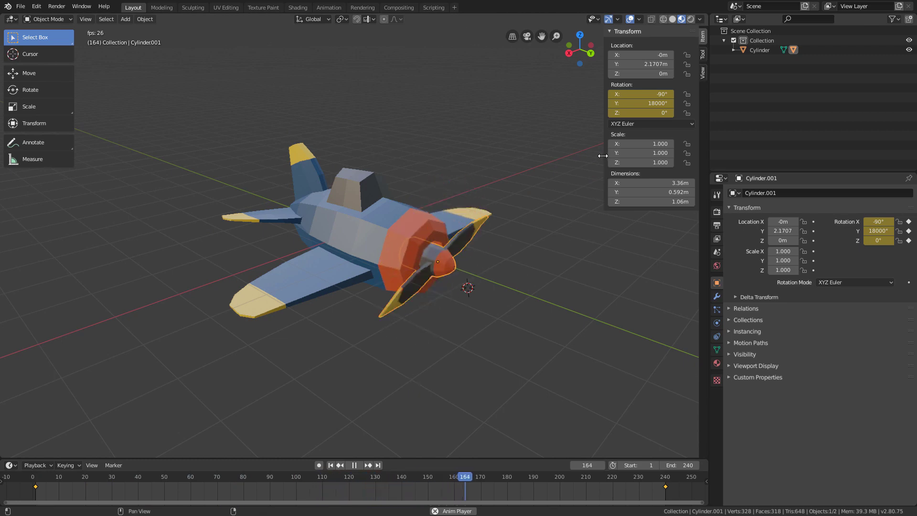
pyautogui.moveTo(605, 156); pyautogui.dragTo(695, 162)
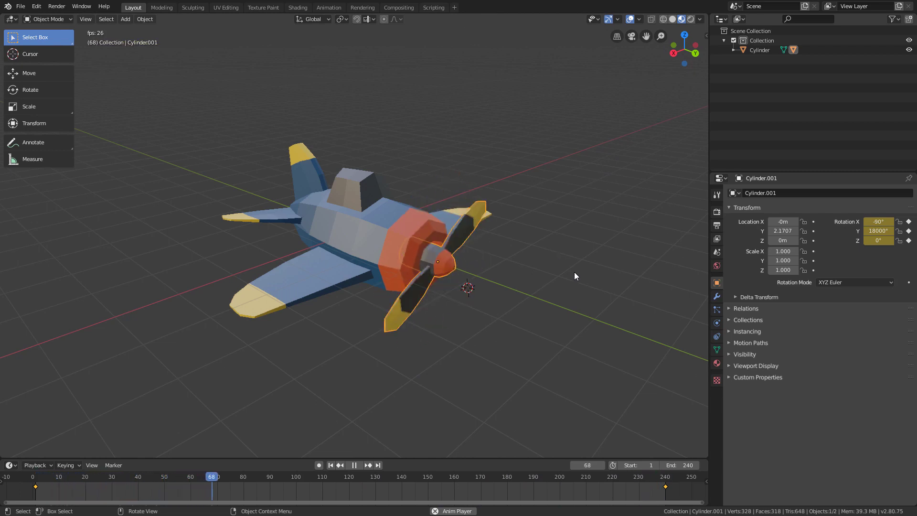
pyautogui.moveTo(579, 273); pyautogui.dragTo(572, 266, button='middle')
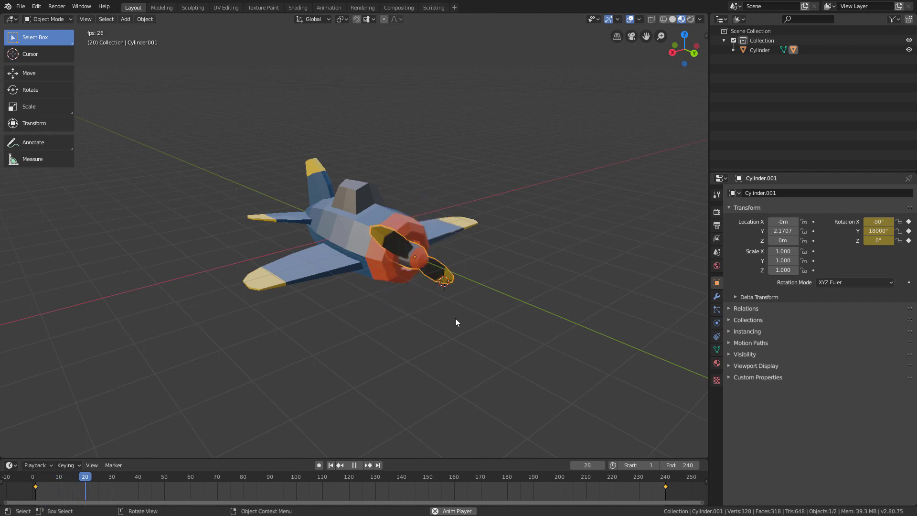
pyautogui.moveTo(457, 321)
pyautogui.mouseDown(button='middle')
pyautogui.moveTo(388, 321)
pyautogui.moveTo(473, 321)
pyautogui.moveTo(466, 325)
pyautogui.mouseUp(button='middle')
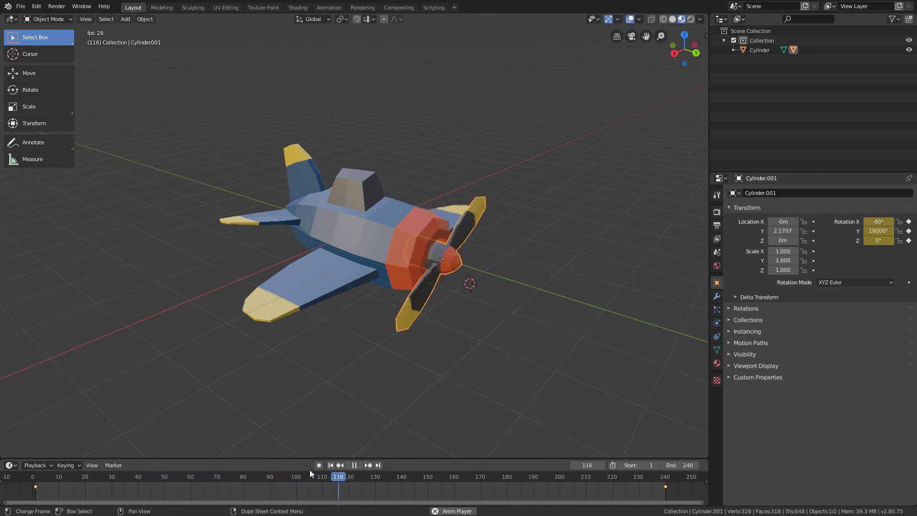
pyautogui.click(357, 467)
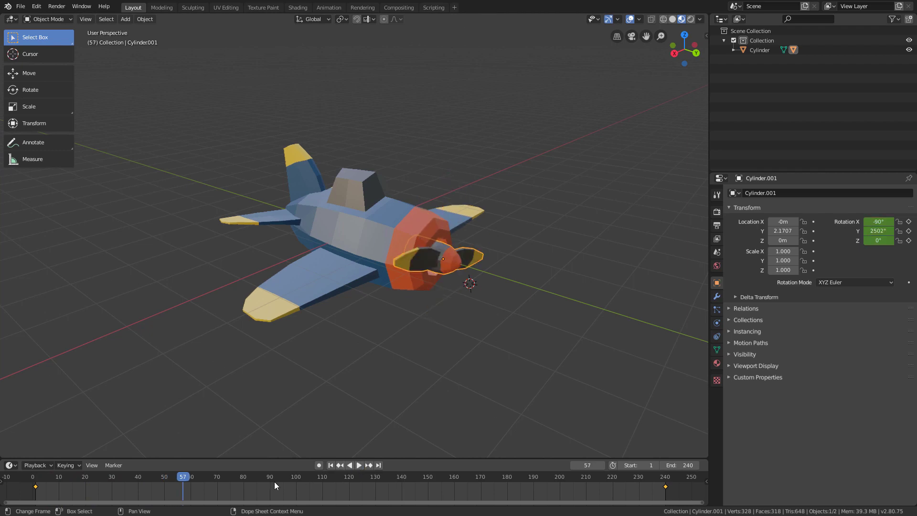
# Step: Set the interpolation mode of both propeller keyframes to Linear
pyautogui.moveTo(21, 493); pyautogui.dragTo(683, 483)
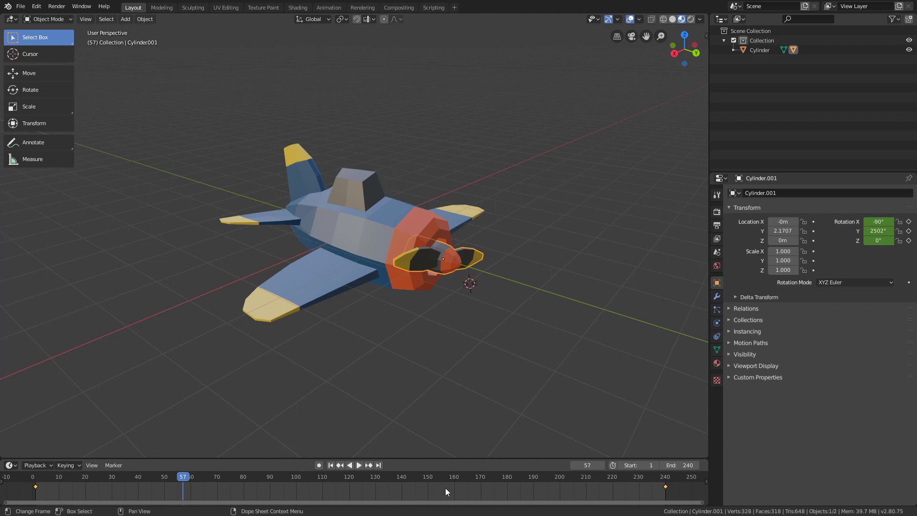
pyautogui.rightClick(461, 489)
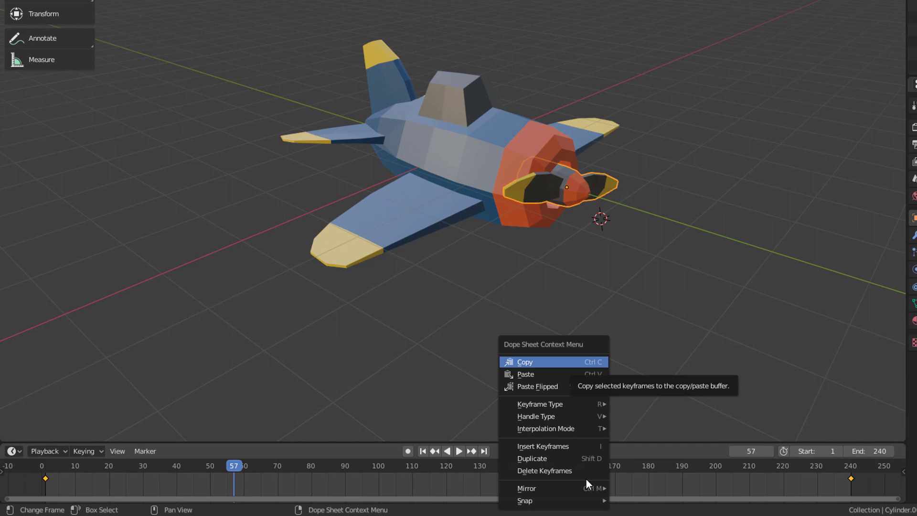
pyautogui.moveTo(582, 431)
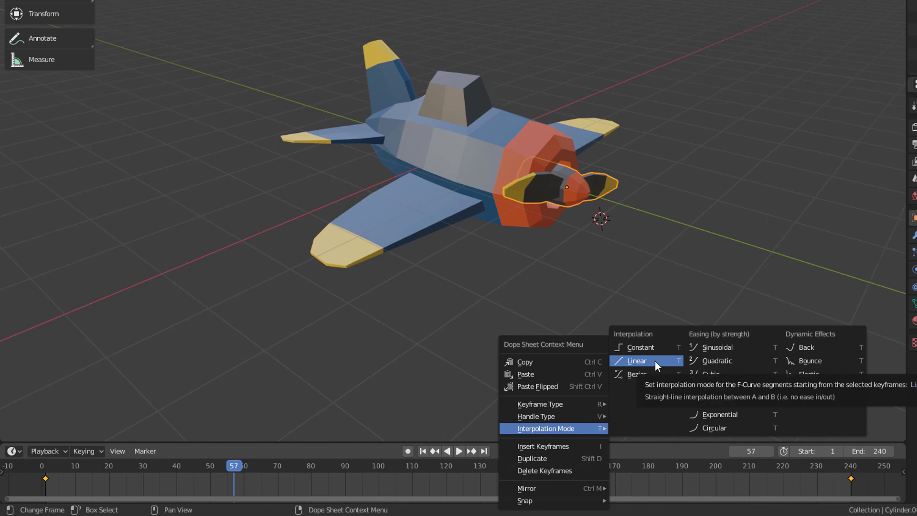
pyautogui.click(638, 360)
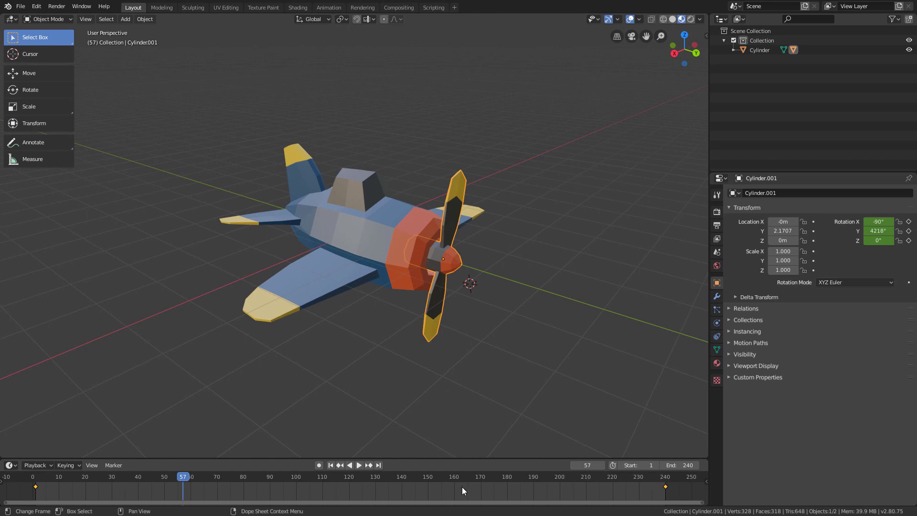
# Step: Play back the animation to check that the propeller spins at constant speed, and stop playback
pyautogui.click(358, 465)
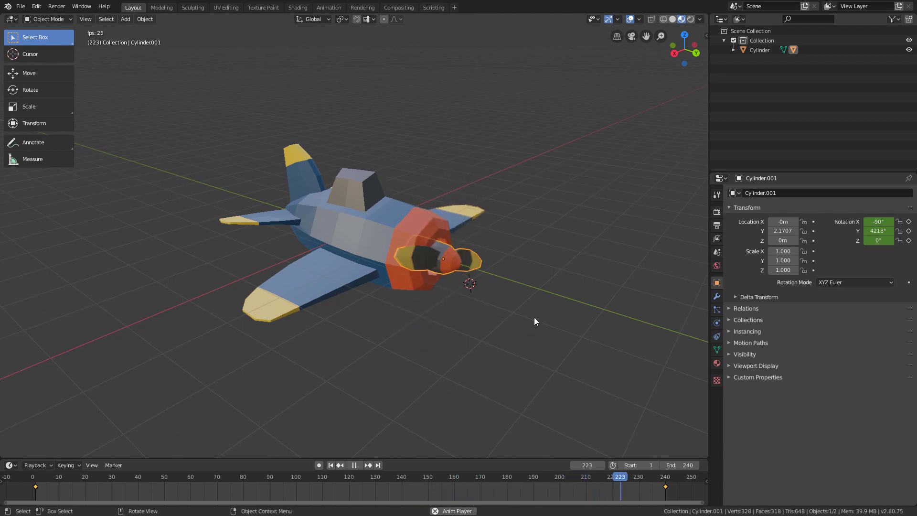
pyautogui.click(354, 465)
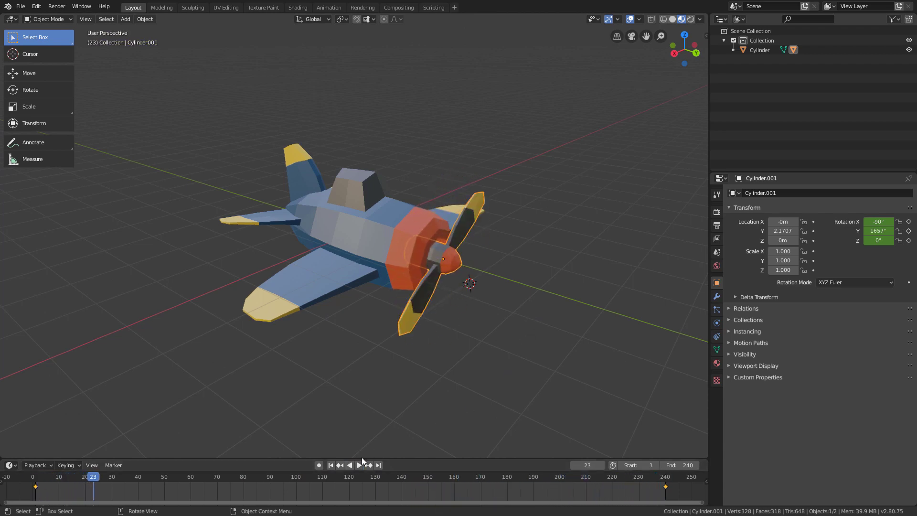
# Step: Select the airplane body and move it up along the Z axis to about 3.61 m
pyautogui.click(371, 265)
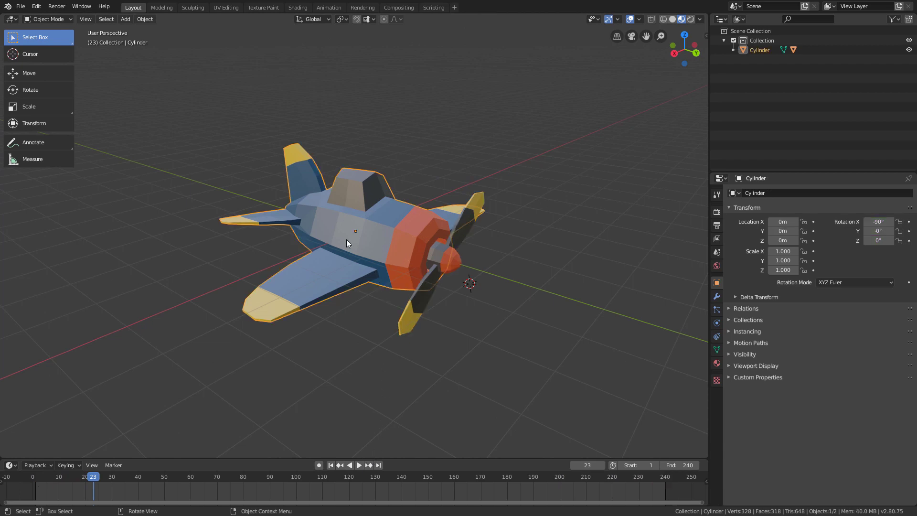
pyautogui.click(30, 74)
pyautogui.scroll(-2, 316, 174)
pyautogui.moveTo(355, 204); pyautogui.dragTo(354, 84)
pyautogui.moveTo(354, 84); pyautogui.dragTo(366, 143, button='middle')
pyautogui.moveTo(359, 136); pyautogui.dragTo(330, 171)
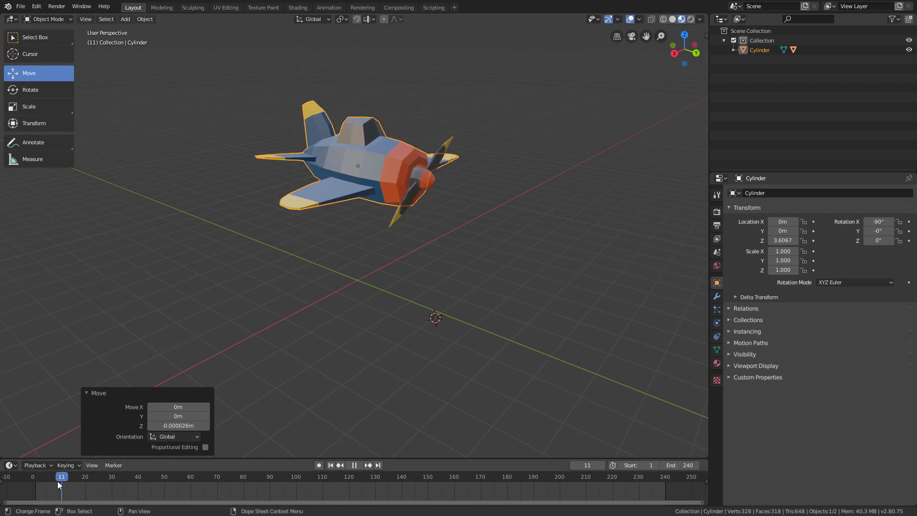
# Step: Insert a LocRot keyframe for the airplane body at frame 0
pyautogui.press('space')
pyautogui.click(33, 478)
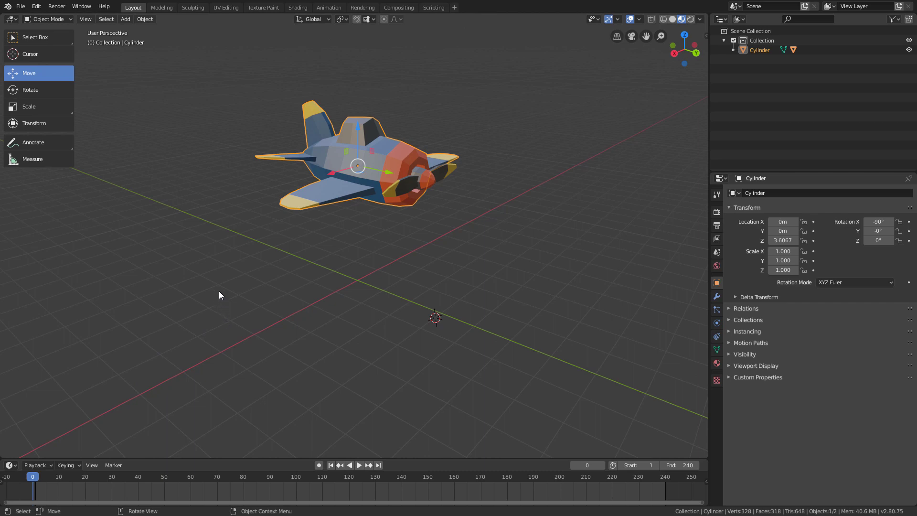
pyautogui.press('i')
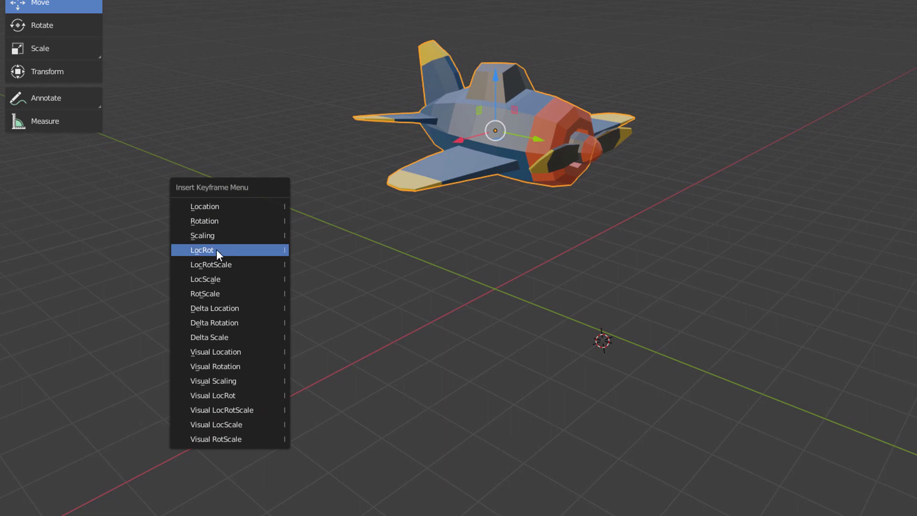
pyautogui.click(240, 251)
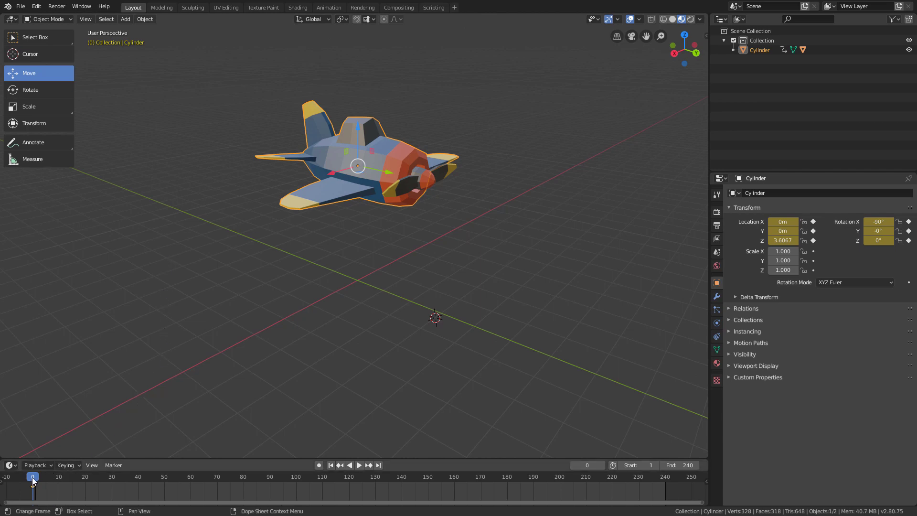
# Step: At frame 60, lower the airplane along Z to about 0.64 m and insert a LocRot keyframe
pyautogui.moveTo(32, 480); pyautogui.dragTo(191, 497)
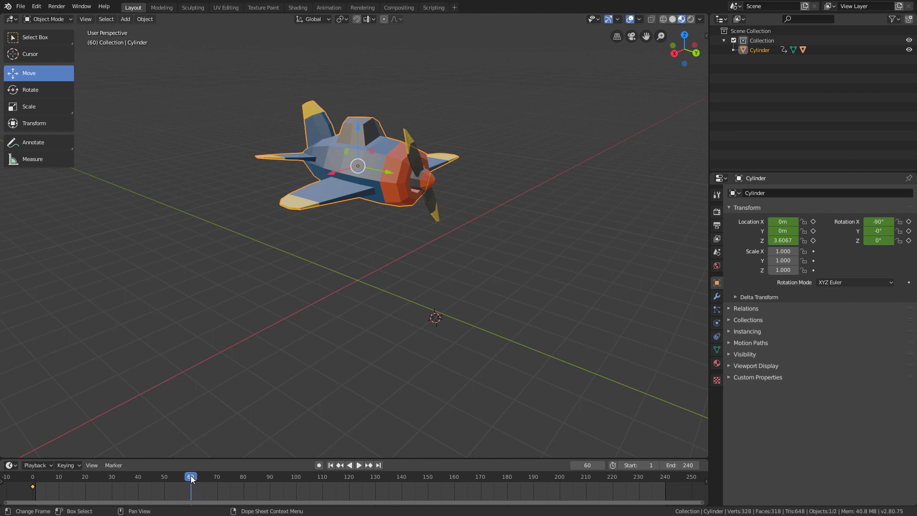
pyautogui.moveTo(190, 476)
pyautogui.mouseDown()
pyautogui.moveTo(116, 468)
pyautogui.moveTo(191, 480)
pyautogui.mouseUp()
pyautogui.press('space')
pyautogui.moveTo(384, 247); pyautogui.dragTo(376, 245, button='middle')
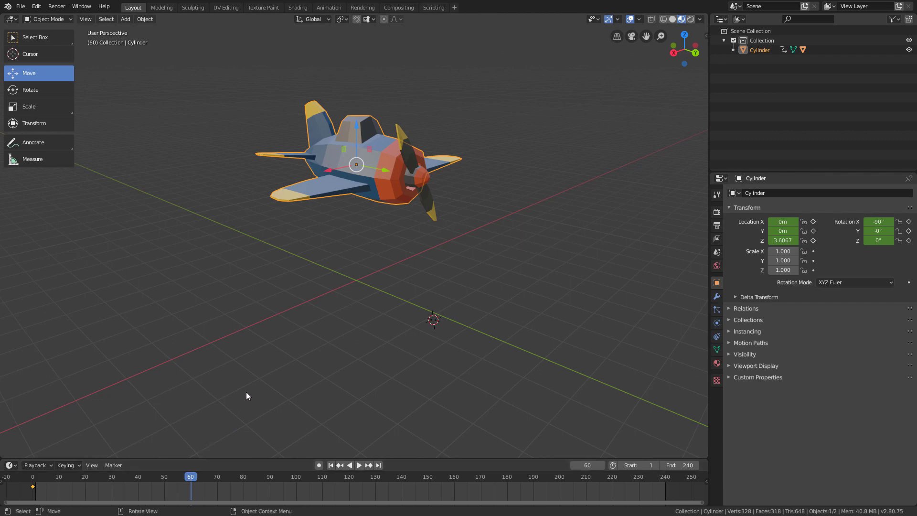
pyautogui.moveTo(359, 127); pyautogui.dragTo(349, 223)
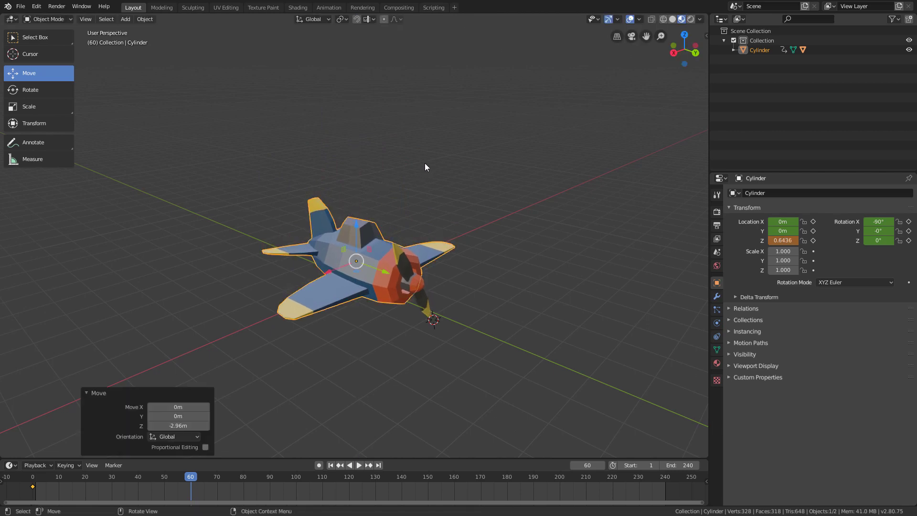
pyautogui.press('i')
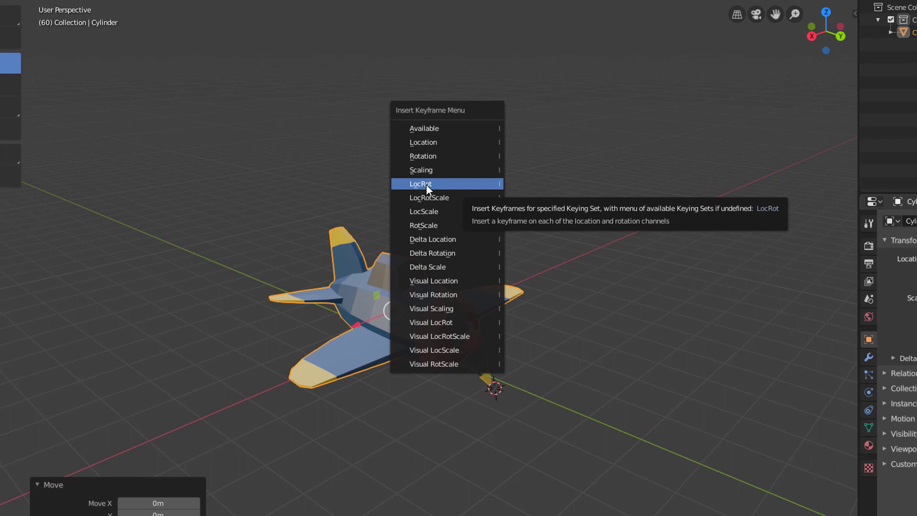
pyautogui.click(448, 185)
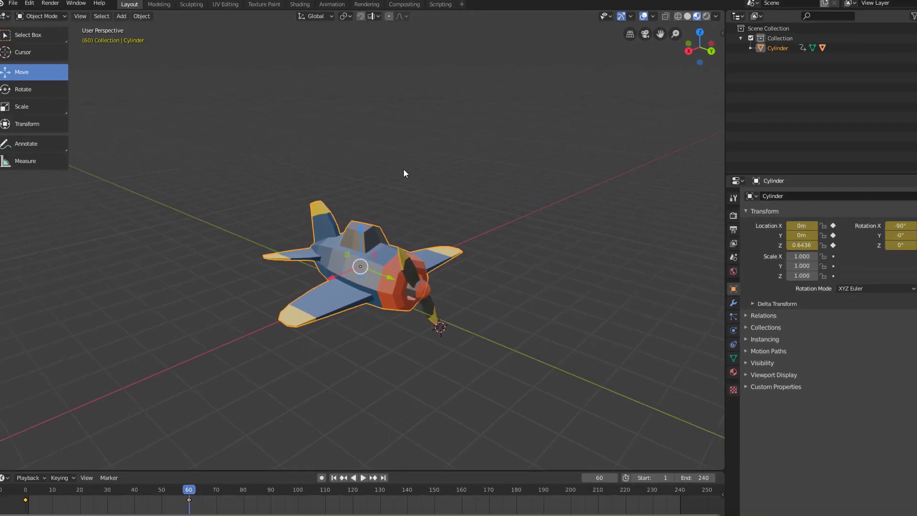
# Step: Scrub and play back the animation with the Select Box tool active to check the descent, and stop playback
pyautogui.click(165, 488)
pyautogui.press('space')
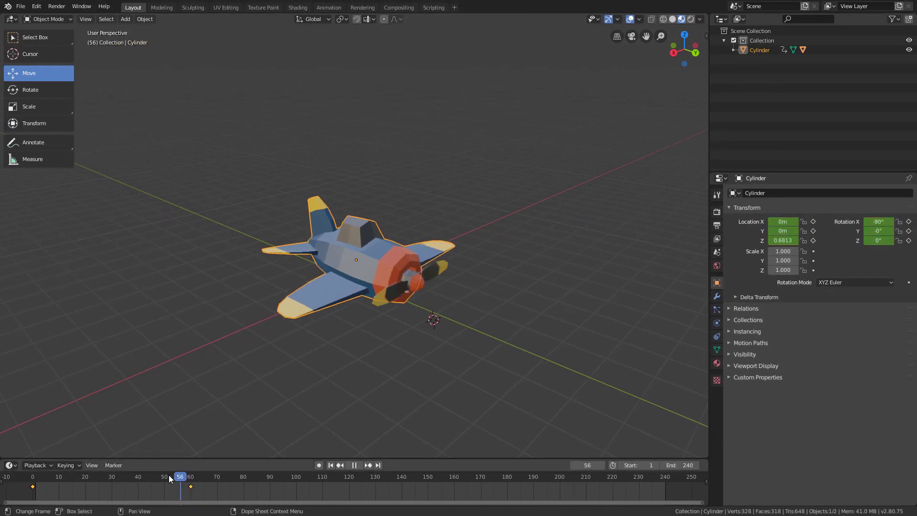
pyautogui.moveTo(168, 475); pyautogui.dragTo(33, 477)
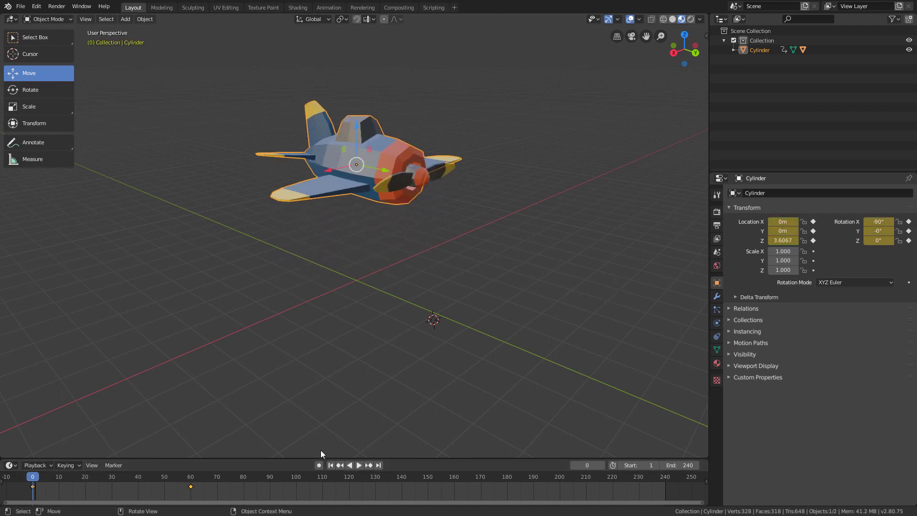
pyautogui.click(354, 465)
pyautogui.click(357, 466)
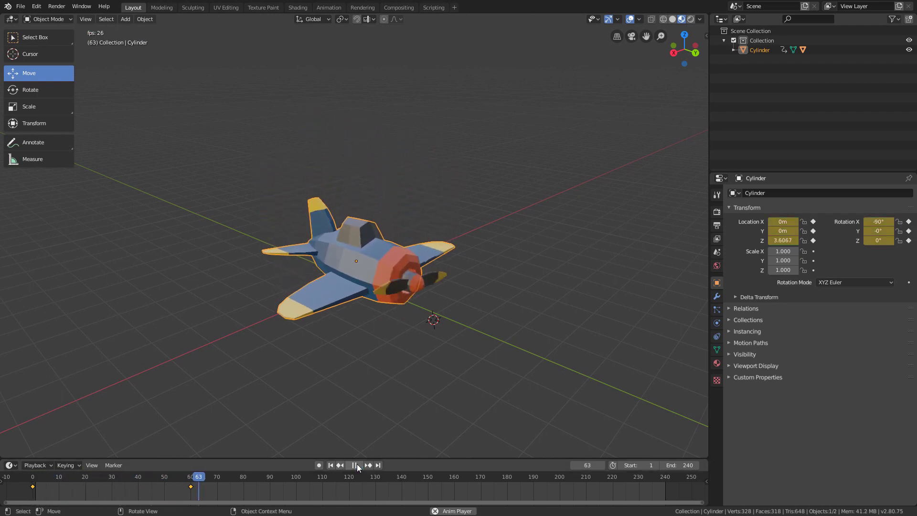
pyautogui.click(36, 37)
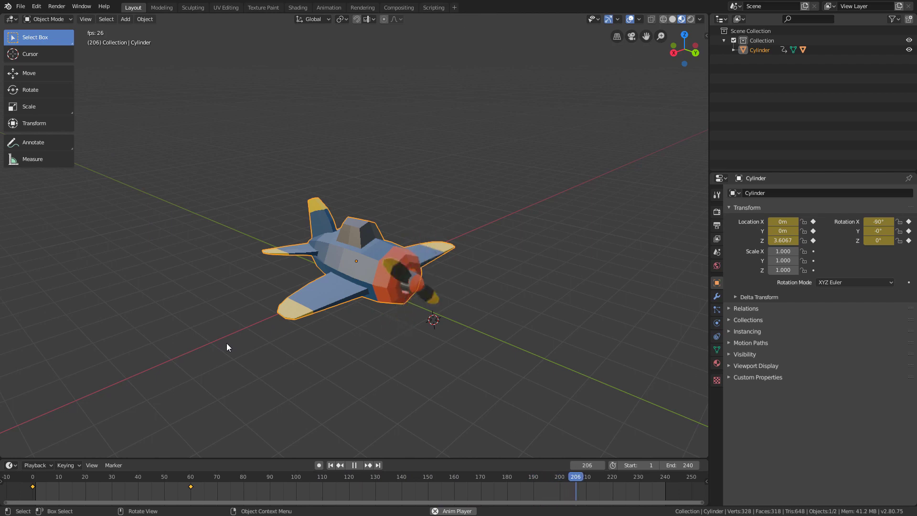
pyautogui.click(353, 465)
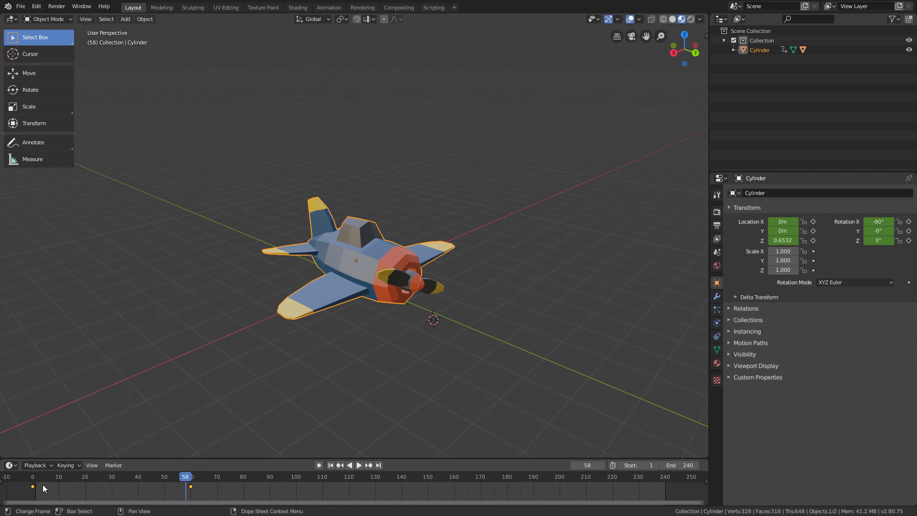
# Step: Copy the airplane's frame 0 keyframe, paste it at frame 120, and play back the up-and-down motion from the start
pyautogui.press('Down')
pyautogui.moveTo(40, 488); pyautogui.dragTo(25, 484)
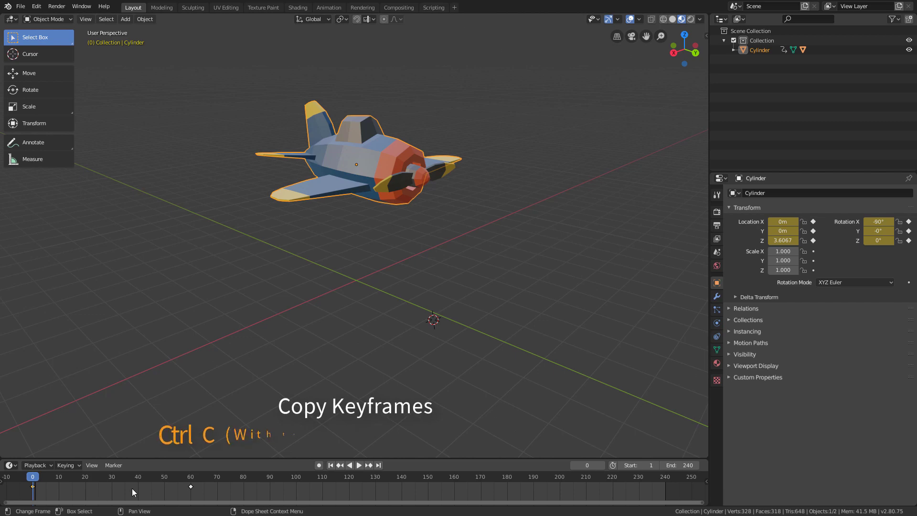
pyautogui.hotkey('ctrl', 'c')
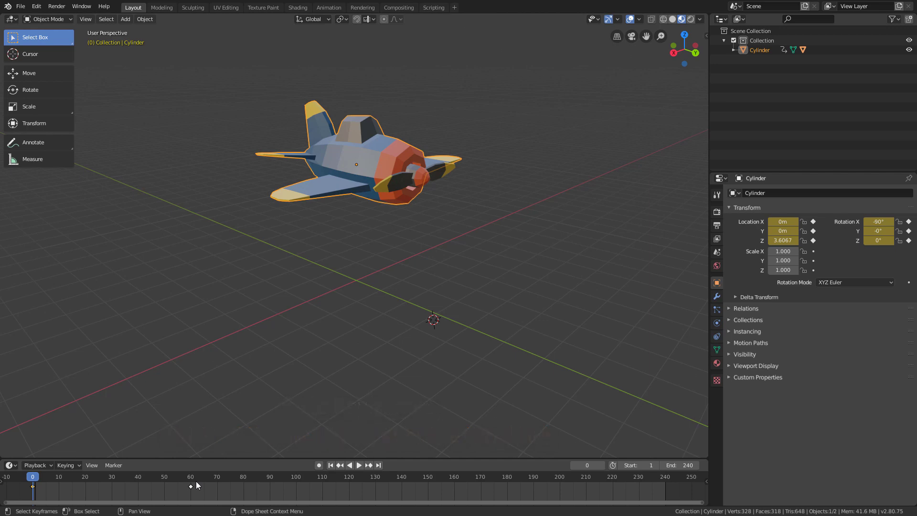
pyautogui.moveTo(38, 477); pyautogui.dragTo(111, 477)
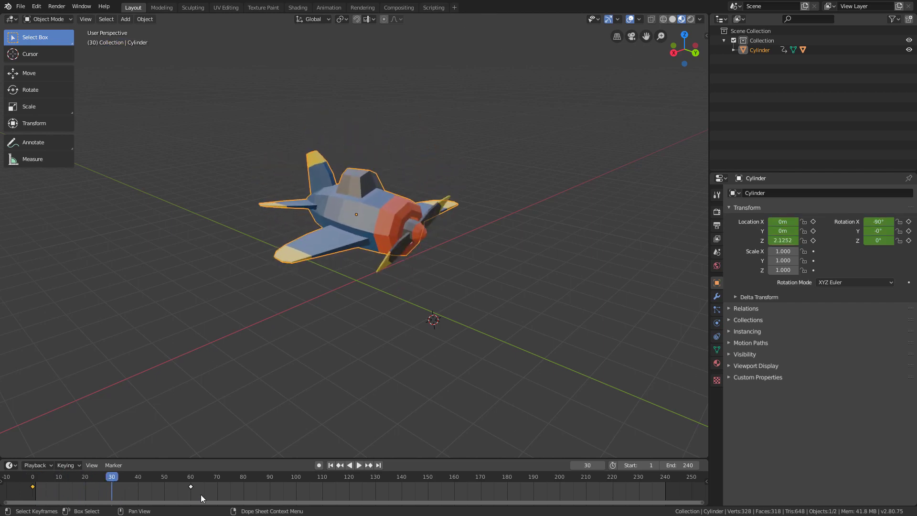
pyautogui.moveTo(205, 492); pyautogui.dragTo(18, 482)
pyautogui.press('space')
pyautogui.moveTo(167, 479); pyautogui.dragTo(348, 492)
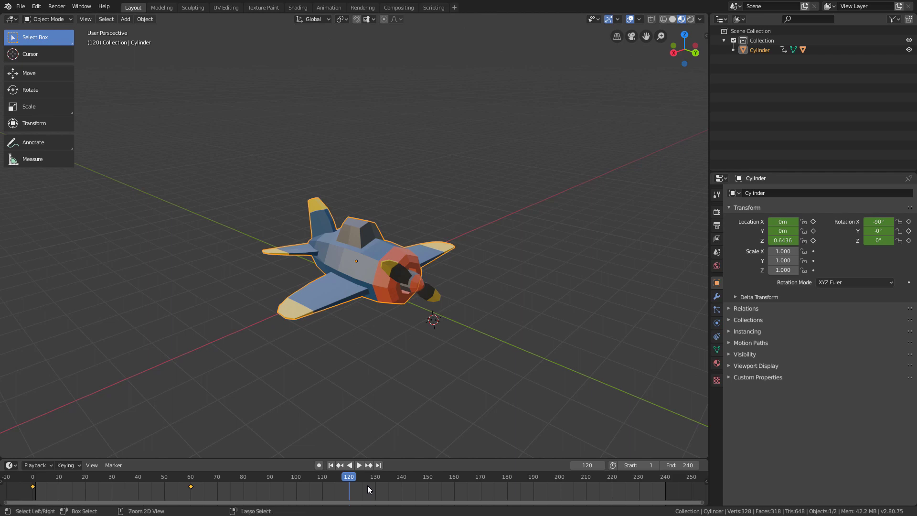
pyautogui.hotkey('ctrl', 'v')
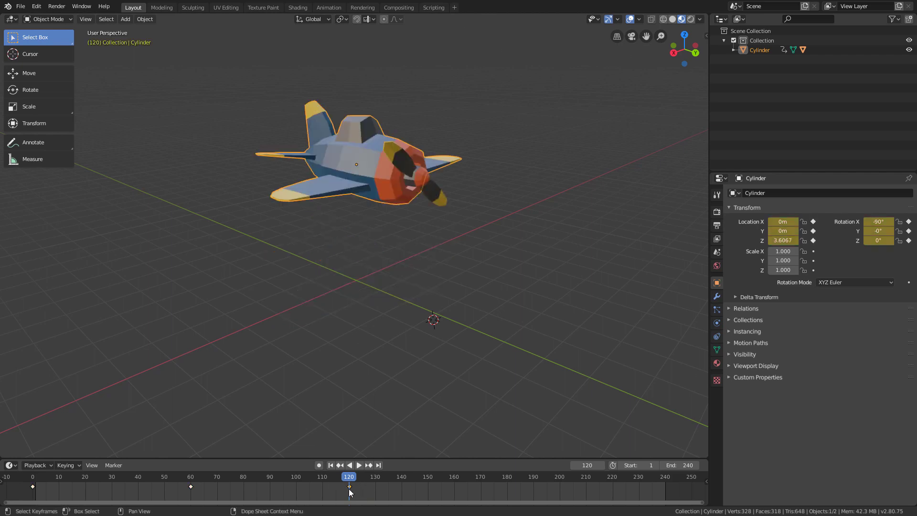
pyautogui.click(331, 465)
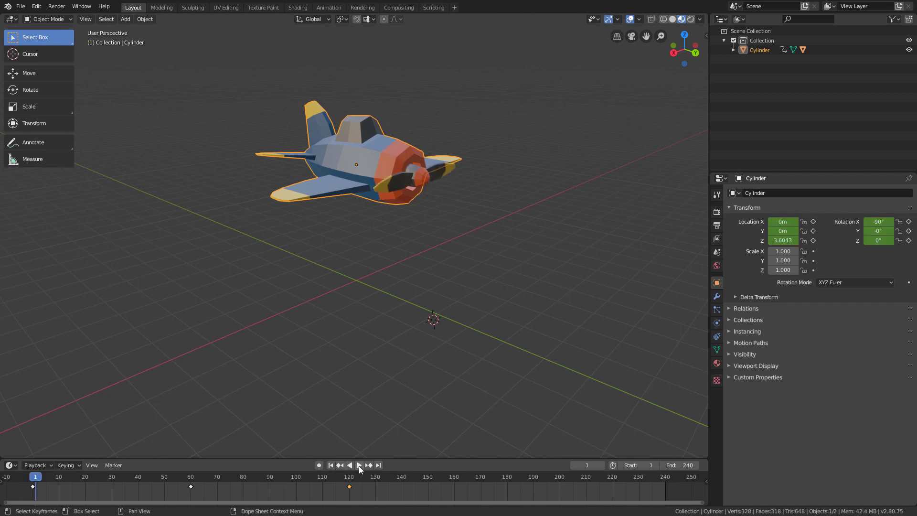
pyautogui.click(360, 465)
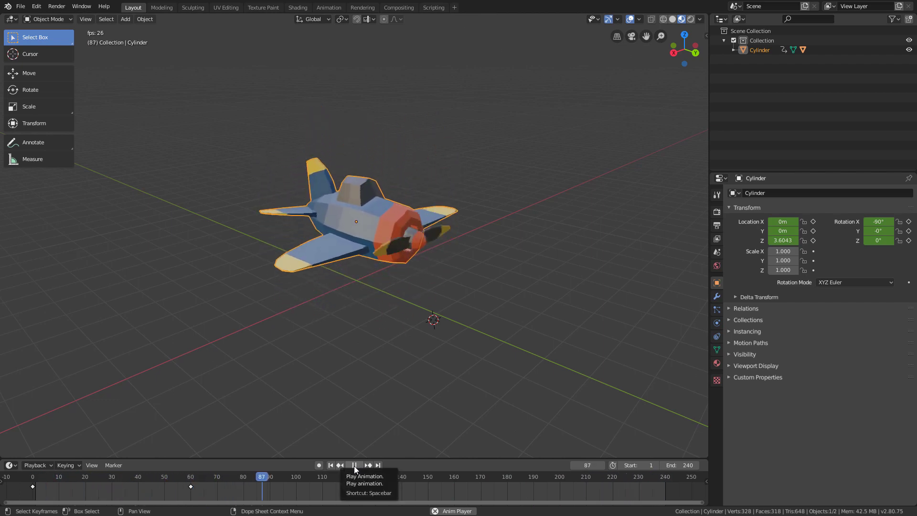
# Step: At frame 30, rotate the airplane about 16.5° around the Y axis and insert a LocRot keyframe
pyautogui.moveTo(152, 475); pyautogui.dragTo(113, 493)
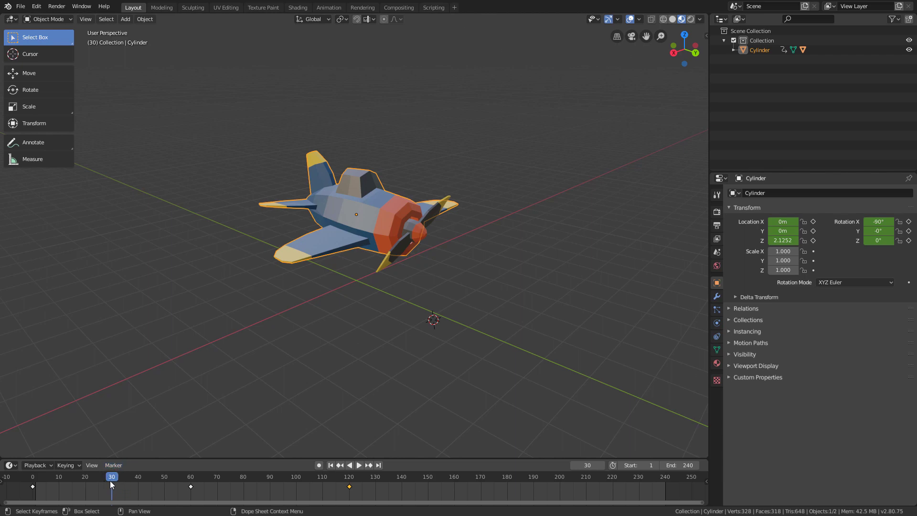
pyautogui.click(34, 90)
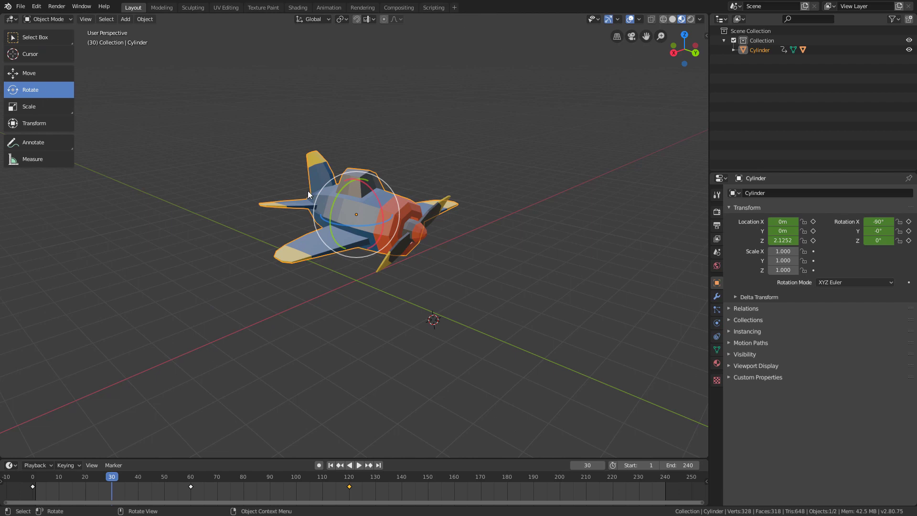
pyautogui.moveTo(338, 194); pyautogui.dragTo(329, 199)
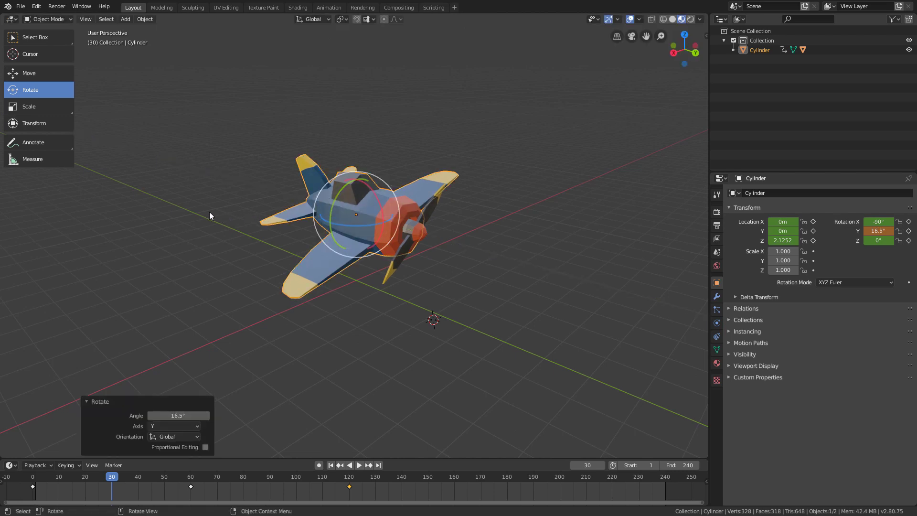
pyautogui.press('i')
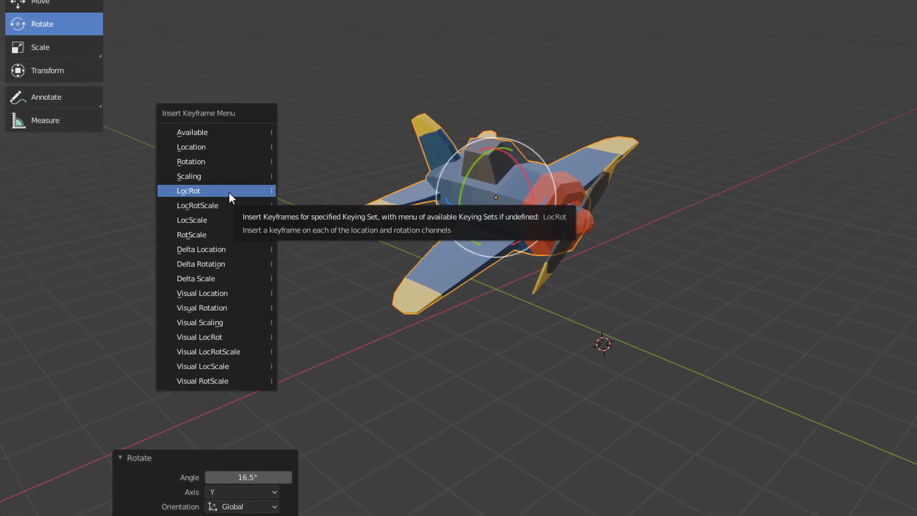
pyautogui.click(212, 191)
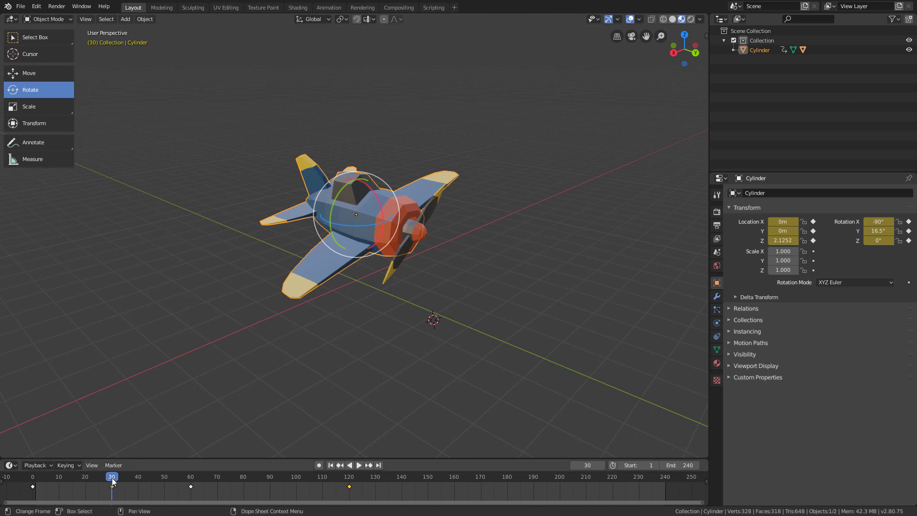
# Step: At frame 90, rotate the airplane about -13.2° around the Y axis and insert a LocRot keyframe
pyautogui.press('space')
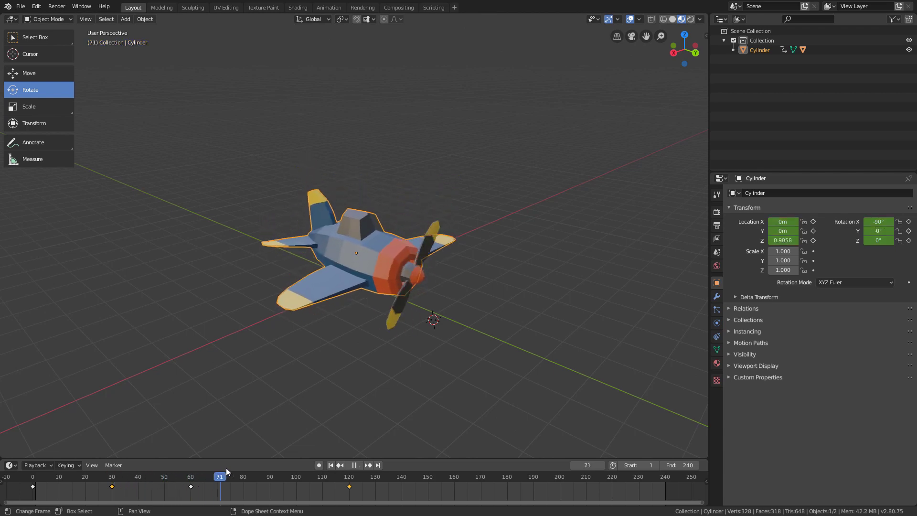
pyautogui.press('space')
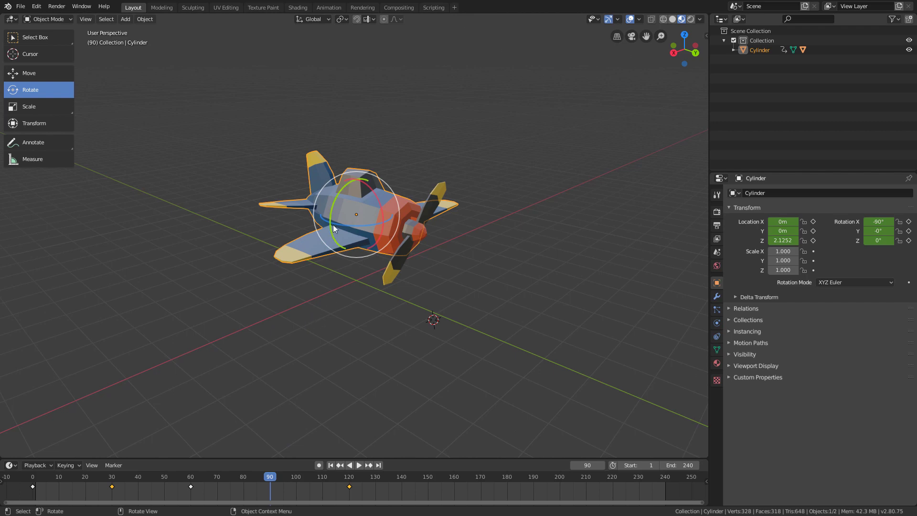
pyautogui.moveTo(334, 207); pyautogui.dragTo(331, 202)
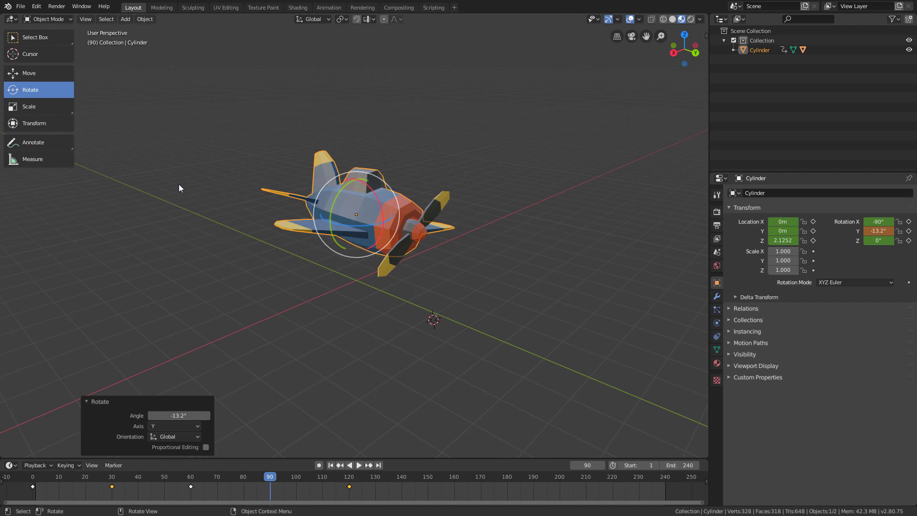
pyautogui.press('i')
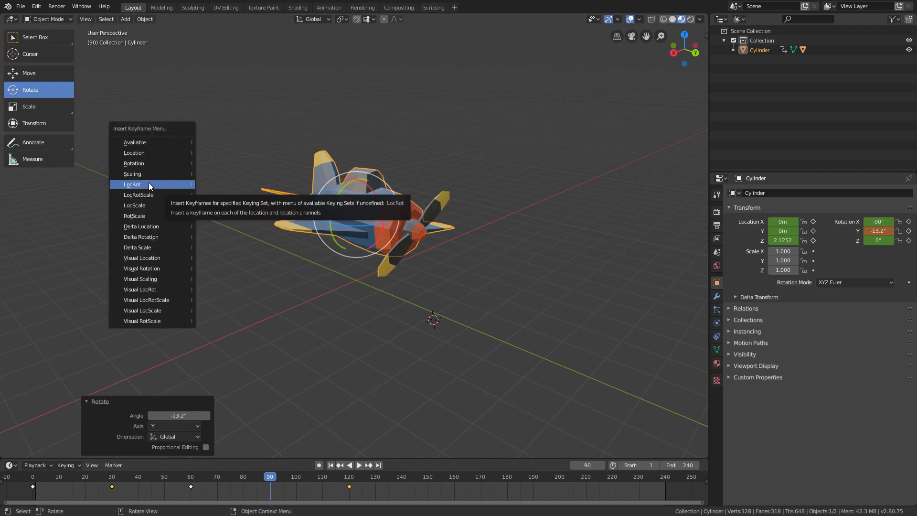
pyautogui.click(159, 183)
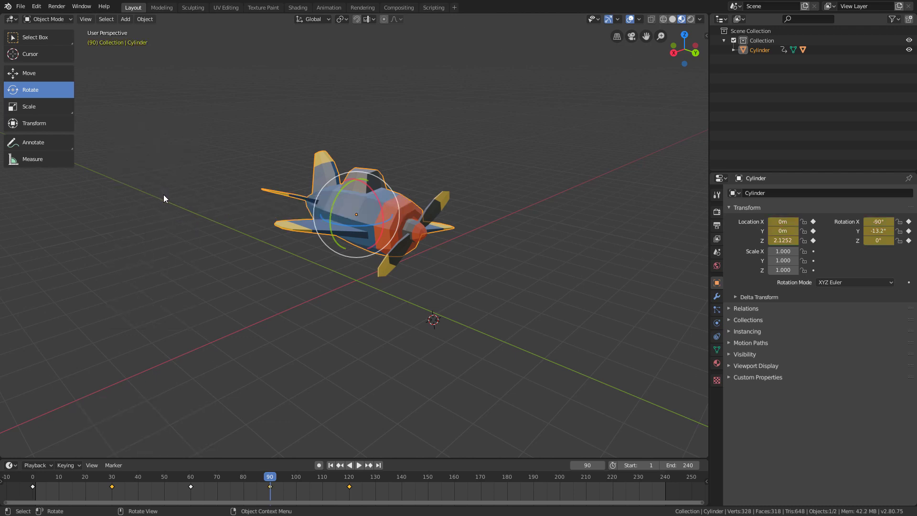
# Step: Play back the animation from the start with the Select Box tool active to check the banking motion, and stop playback
pyautogui.click(331, 465)
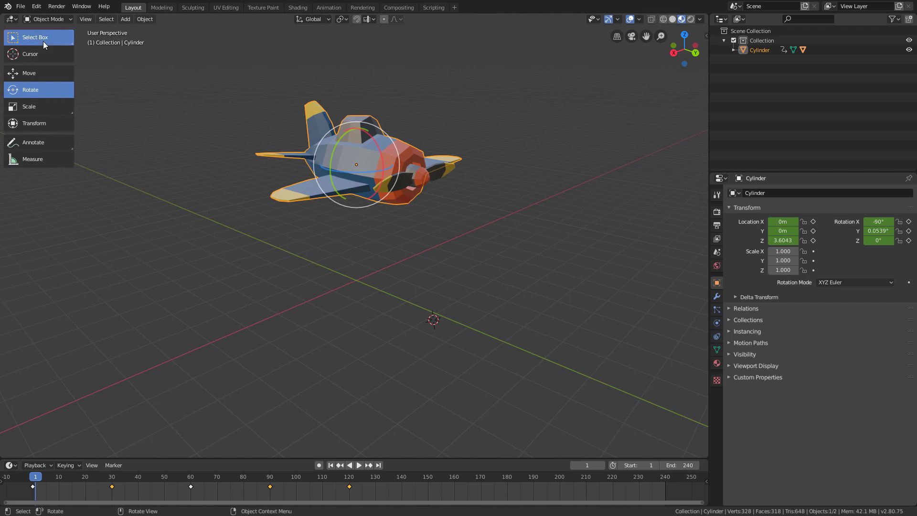
pyautogui.click(43, 41)
pyautogui.click(361, 466)
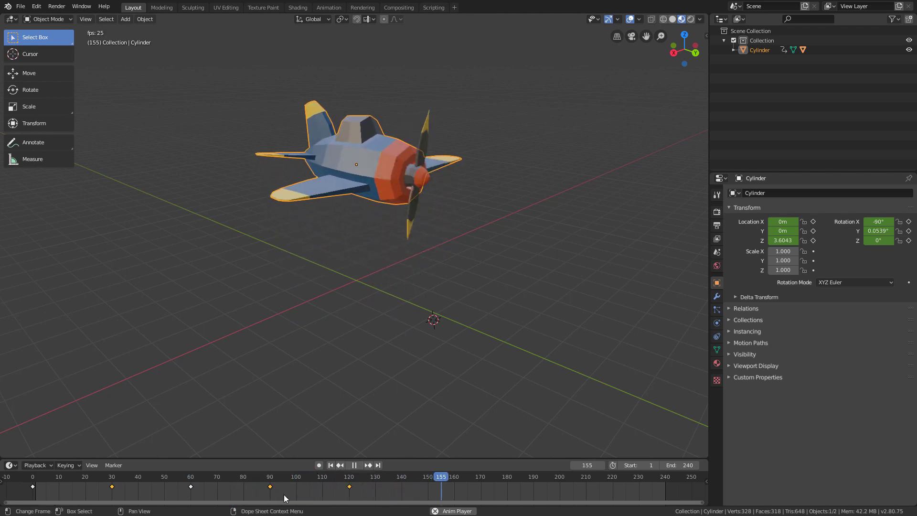
pyautogui.scroll(-1, 320, 497)
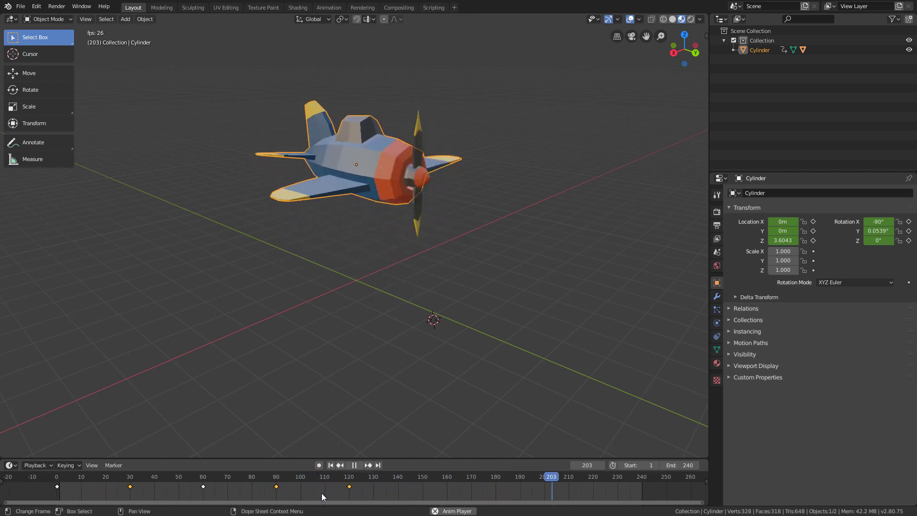
pyautogui.click(354, 466)
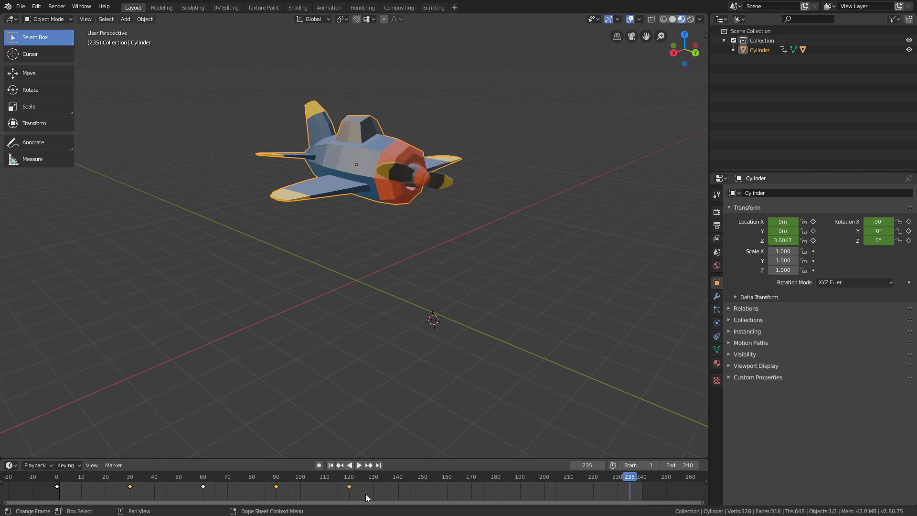
# Step: Copy all the airplane's keyframes from frames 0 to 120, paste them at frame 120, and play back the animation from the start
pyautogui.moveTo(366, 494); pyautogui.dragTo(130, 489)
pyautogui.moveTo(42, 489); pyautogui.dragTo(43, 489)
pyautogui.press('space')
pyautogui.moveTo(629, 480); pyautogui.dragTo(350, 501)
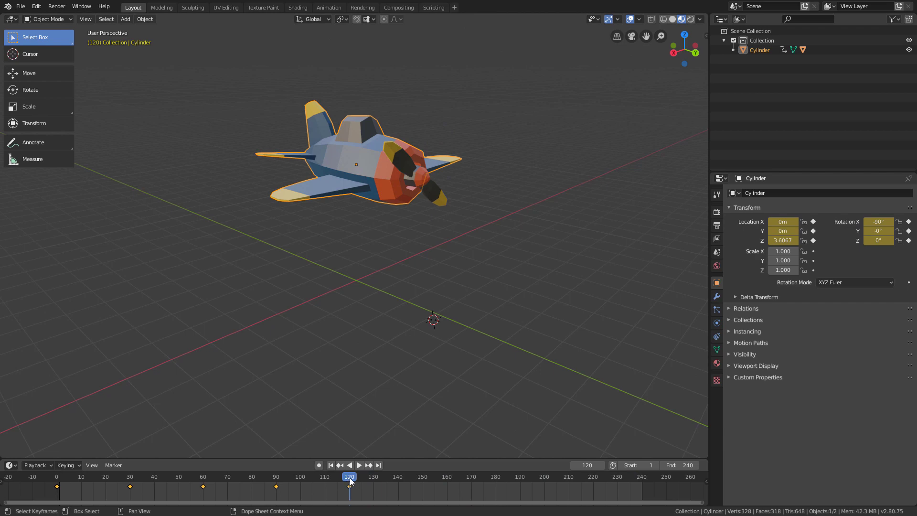
pyautogui.hotkey('ctrl', 'v')
pyautogui.click(329, 467)
pyautogui.click(357, 465)
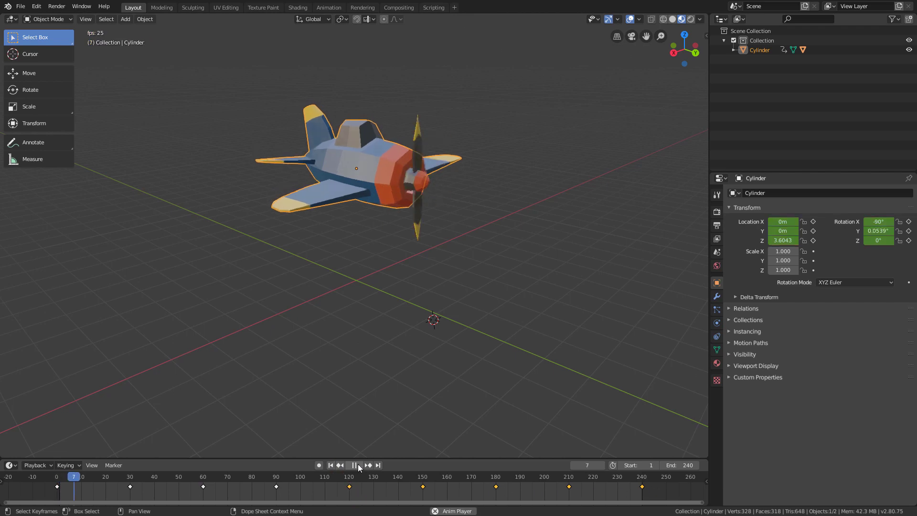